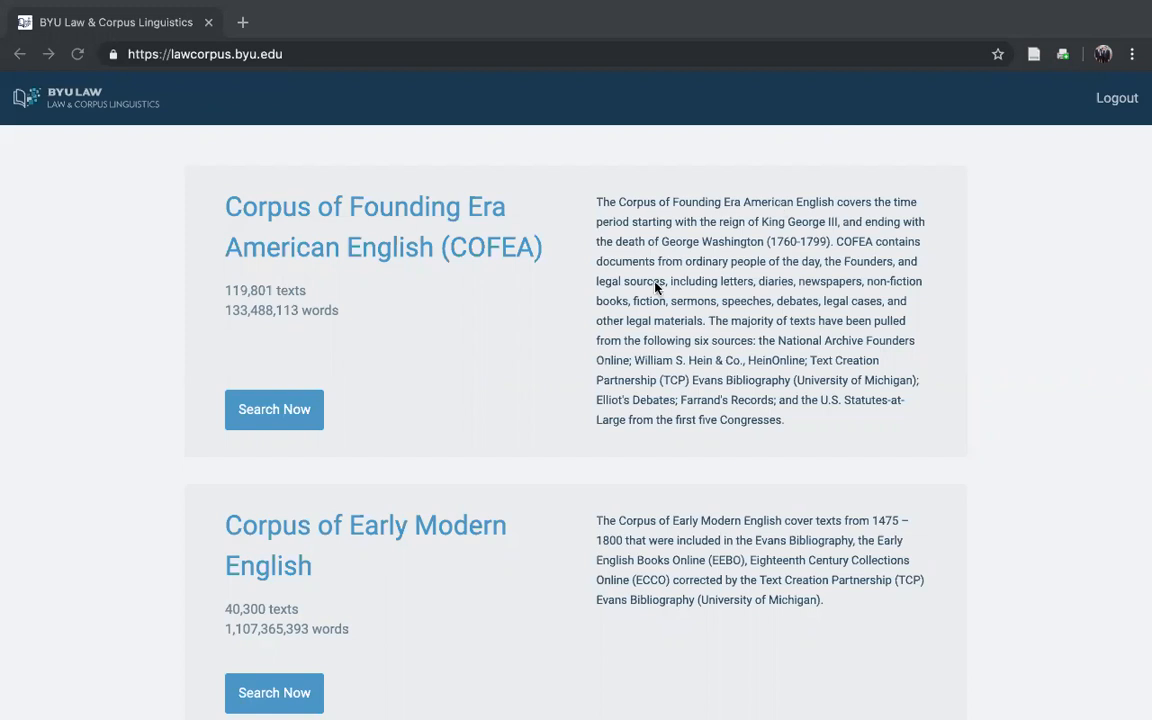
# Step: Open the Corpus of Founding Era American English (COFEA) and search it for "freedom"
pyautogui.click(271, 407)
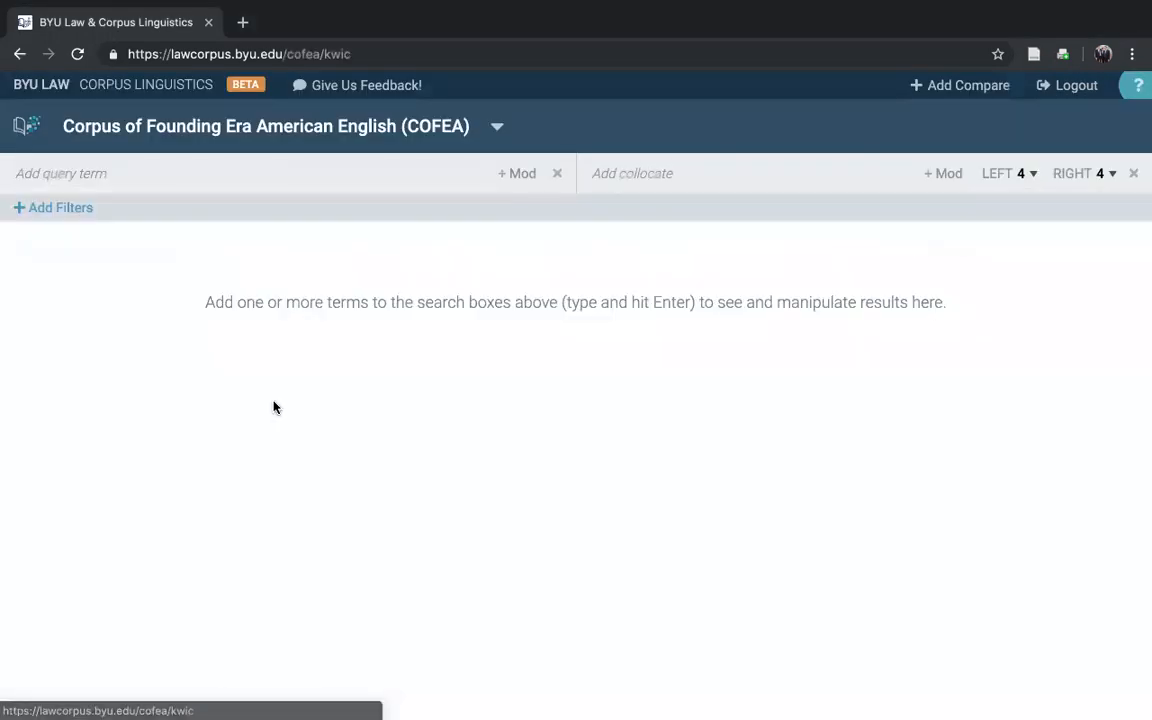
pyautogui.click(58, 175)
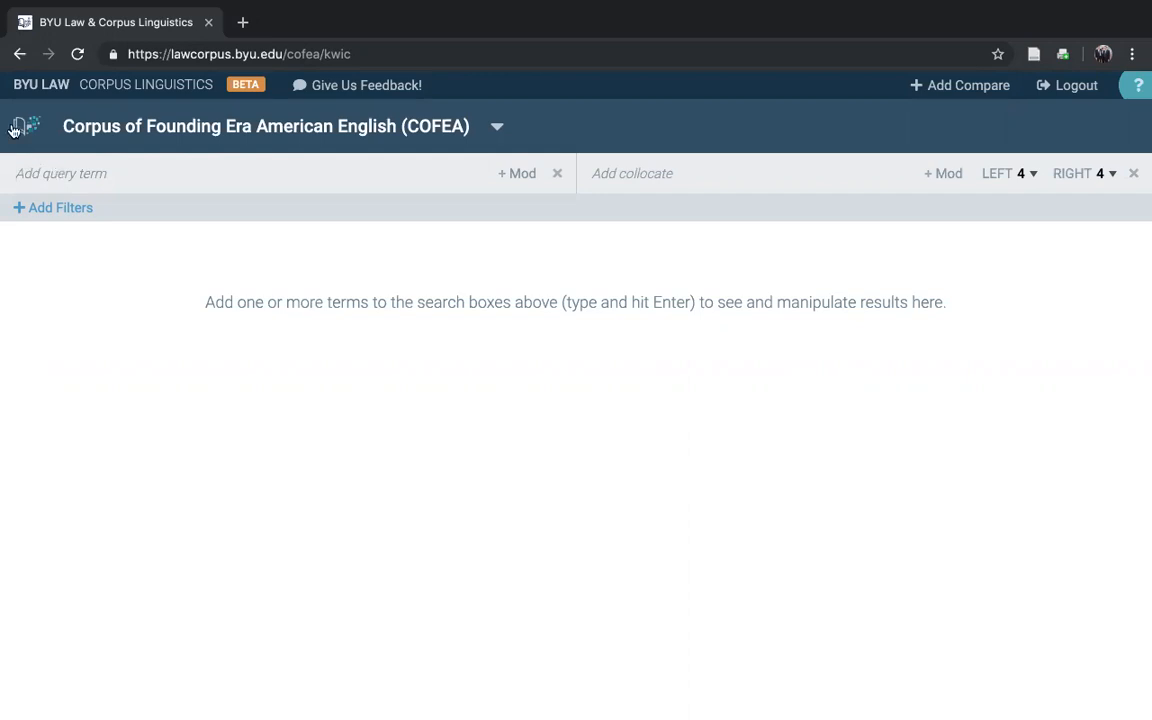
pyautogui.write('freedom')
pyautogui.press('Return')
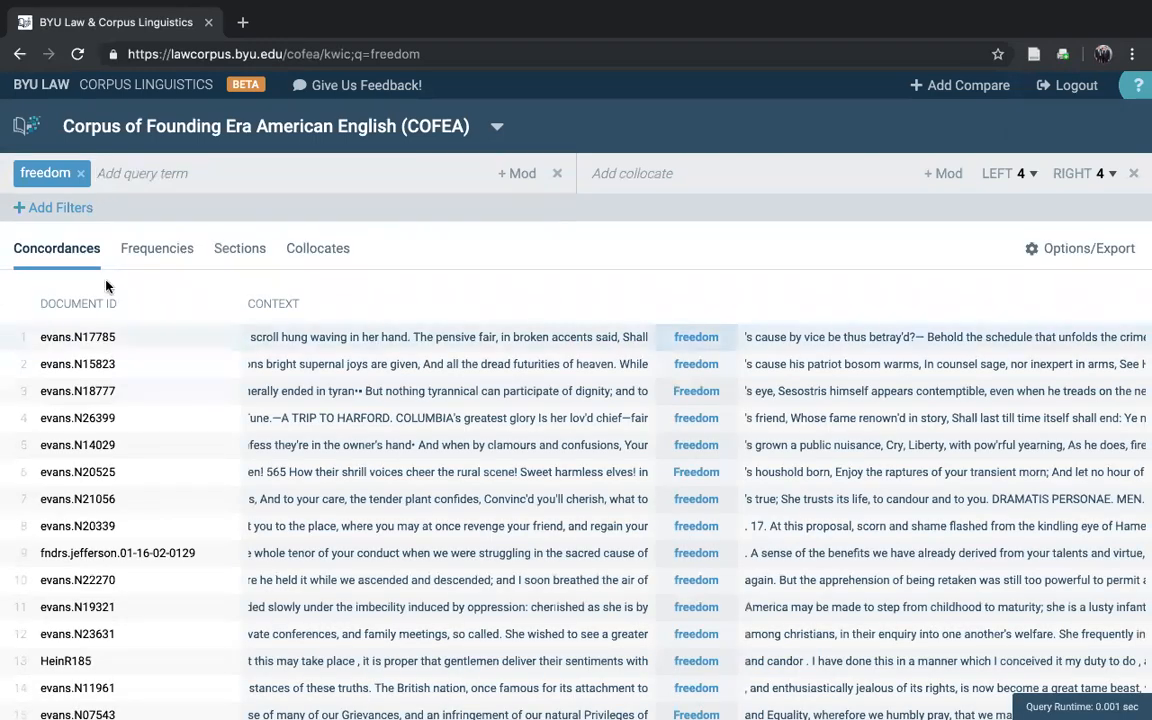
# Step: Review the display and export options for the results, including the choices for maximum hits and maximum number of results to export
pyautogui.click(1064, 257)
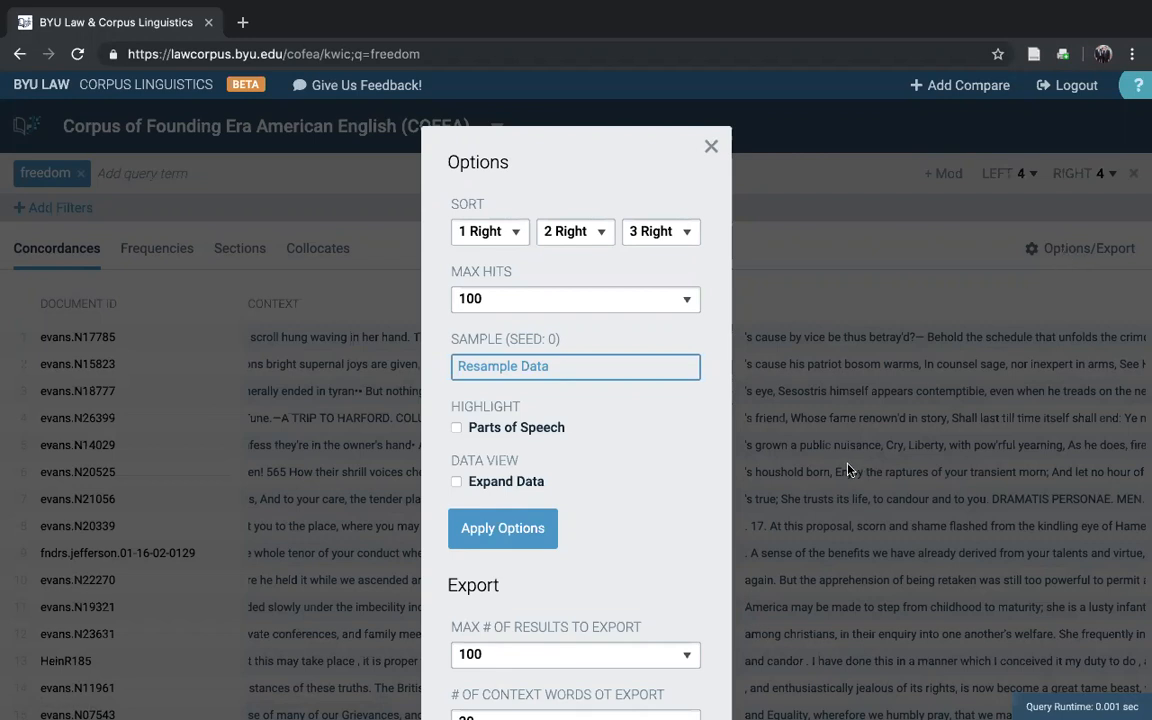
pyautogui.scroll(-3, 589, 542)
pyautogui.scroll(2, 558, 267)
pyautogui.click(556, 247)
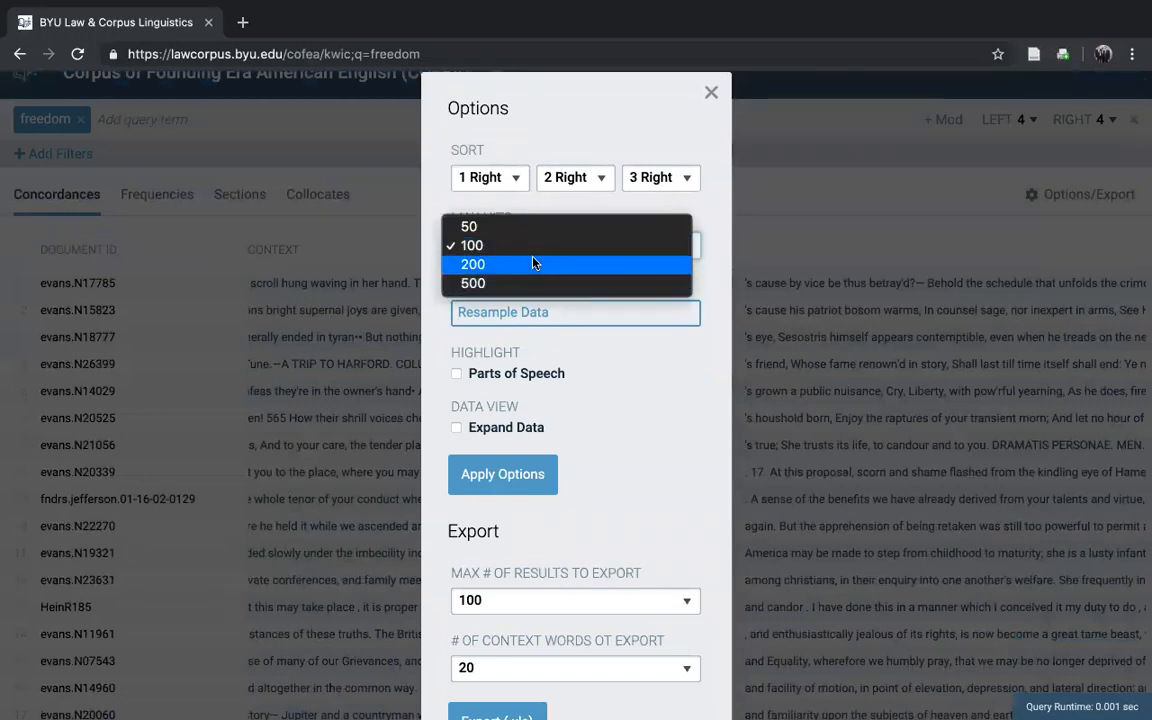
pyautogui.click(605, 376)
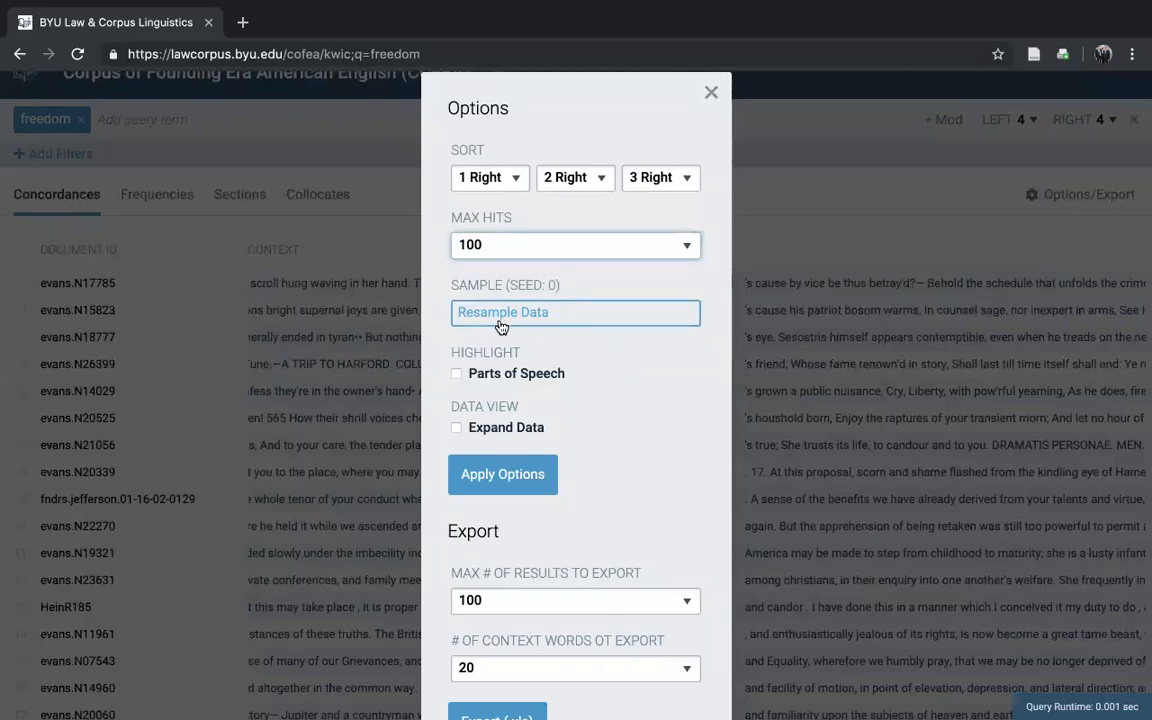
pyautogui.scroll(-3, 527, 404)
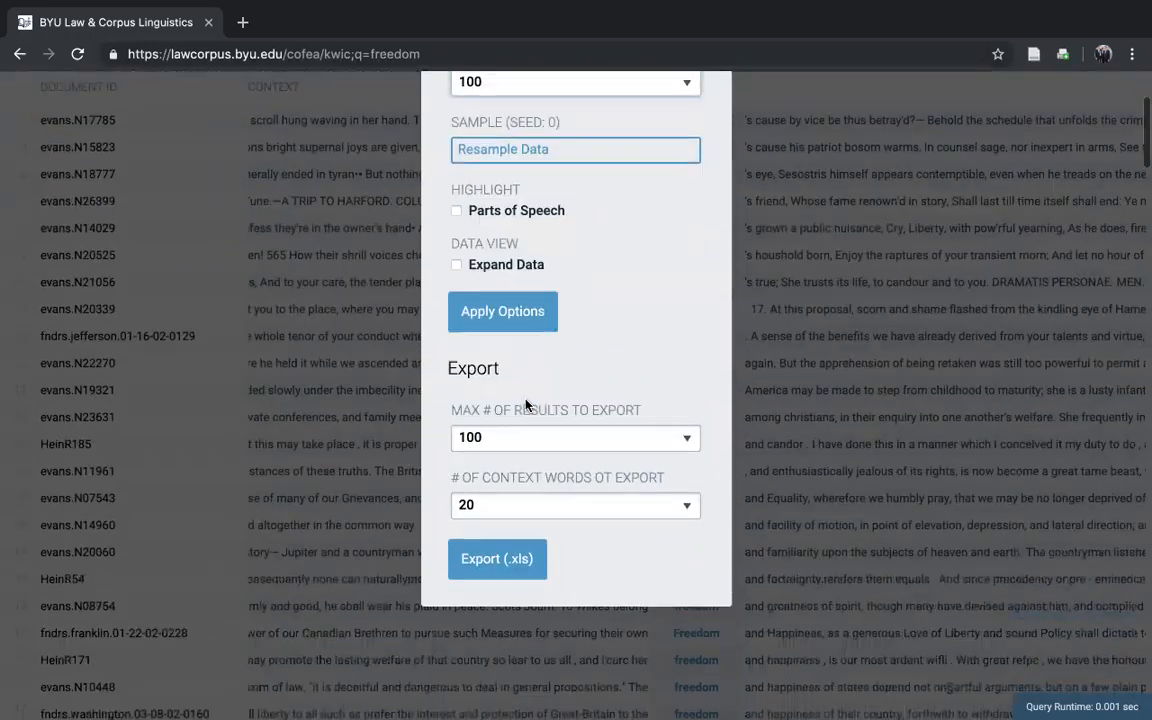
pyautogui.click(567, 442)
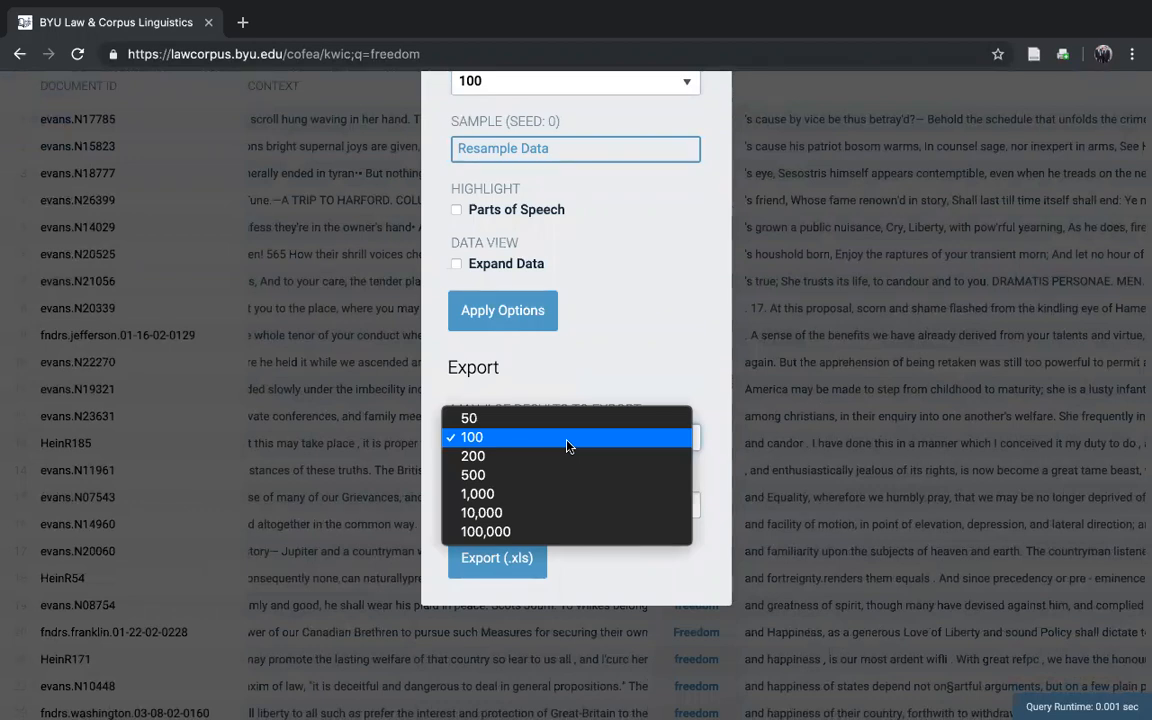
pyautogui.click(594, 386)
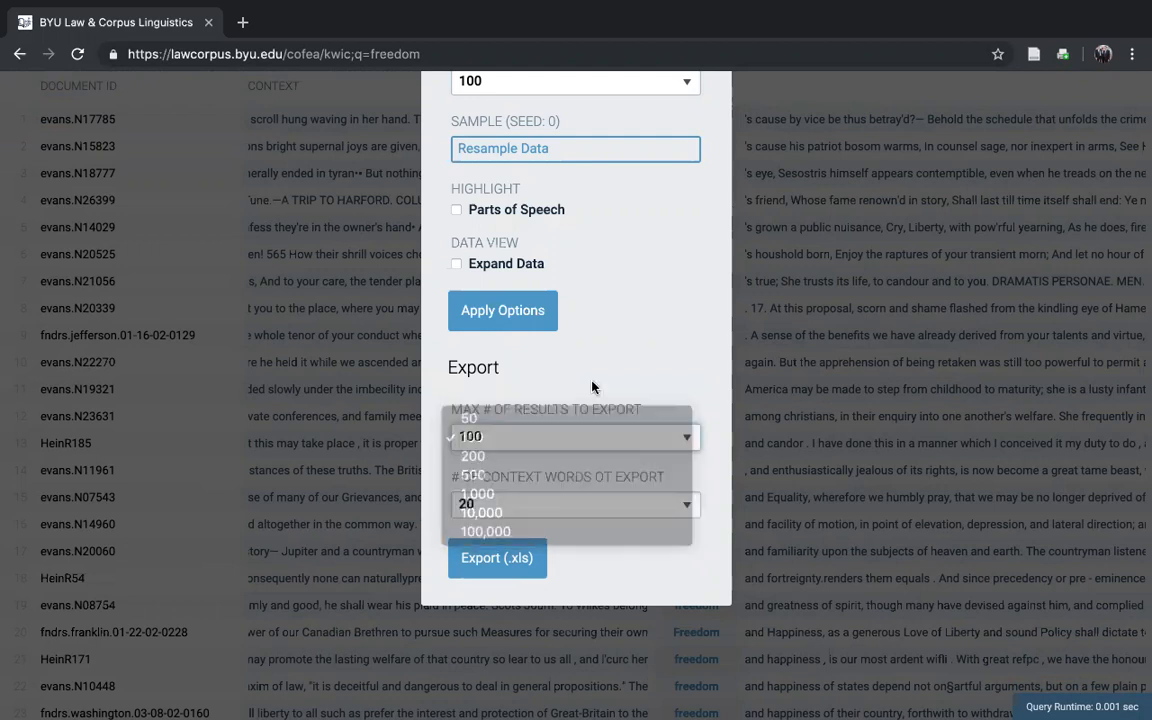
pyautogui.scroll(1, 594, 383)
pyautogui.scroll(3, 594, 383)
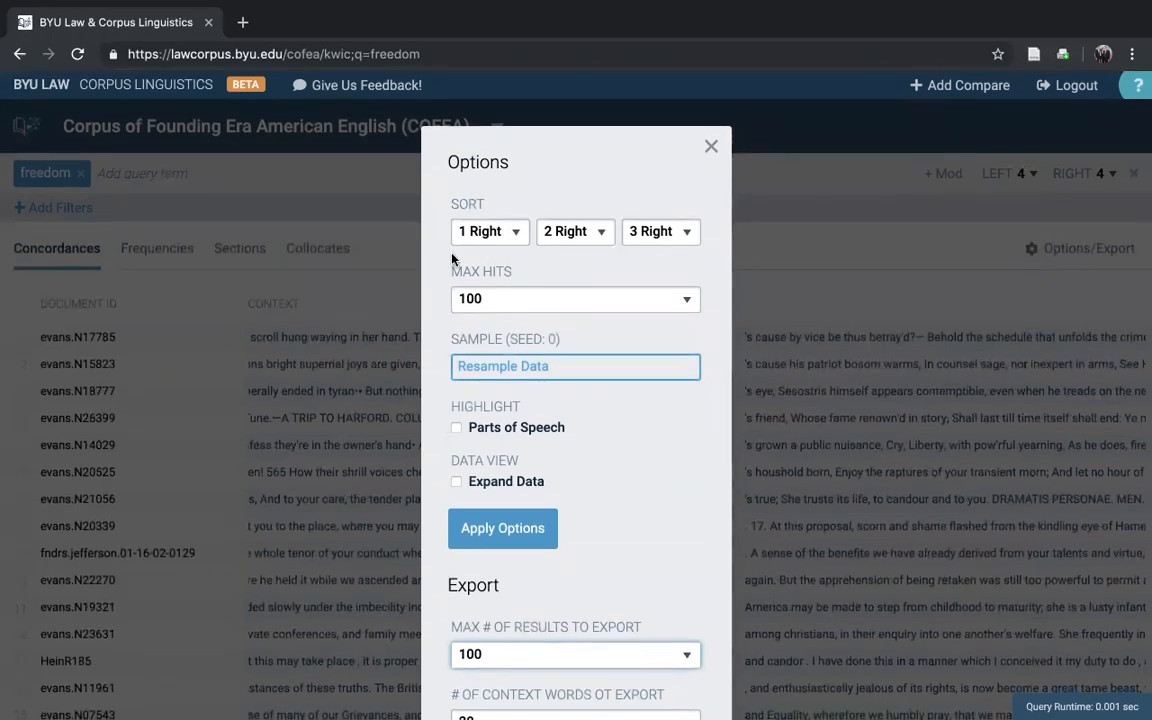
pyautogui.click(711, 150)
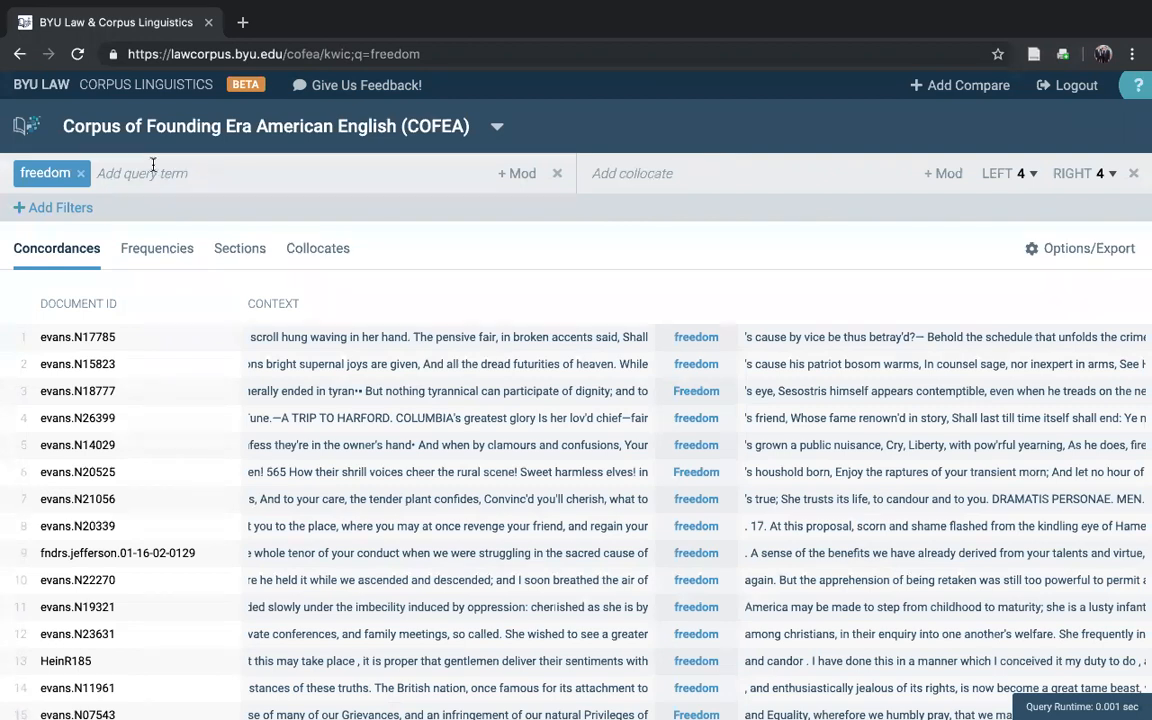
# Step: Replace the query term with the phrase "freedom of the press" and run the search
pyautogui.click(80, 173)
pyautogui.write('freedom of the press')
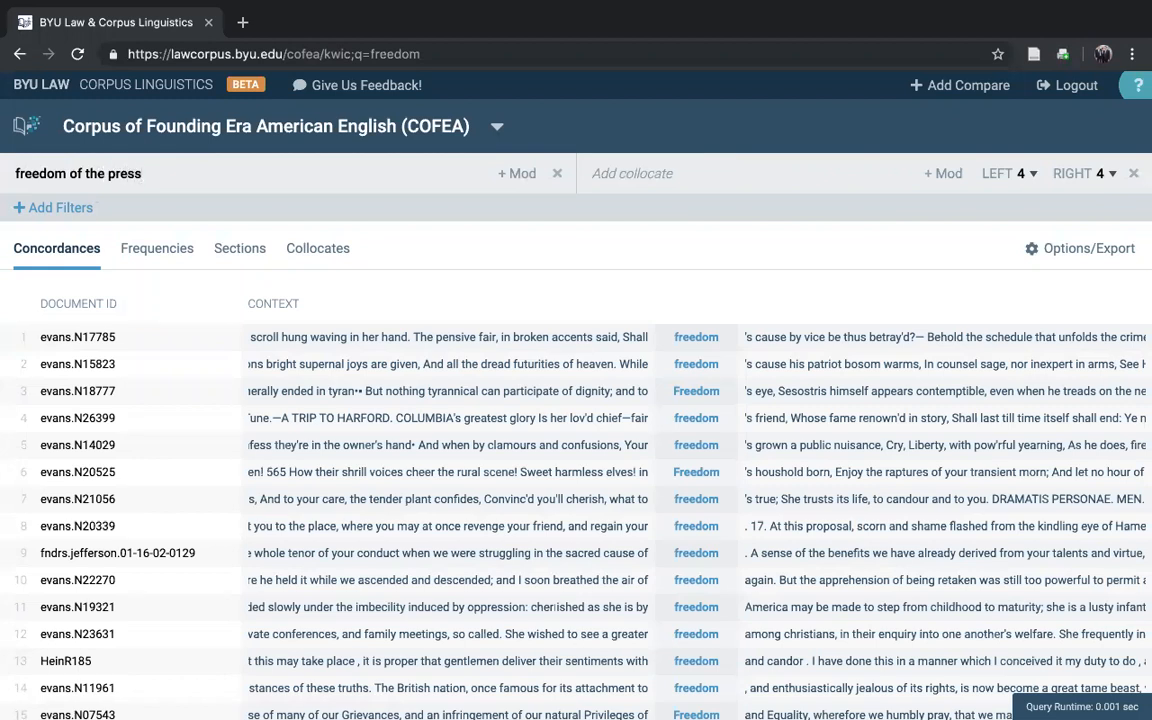
pyautogui.press('Return')
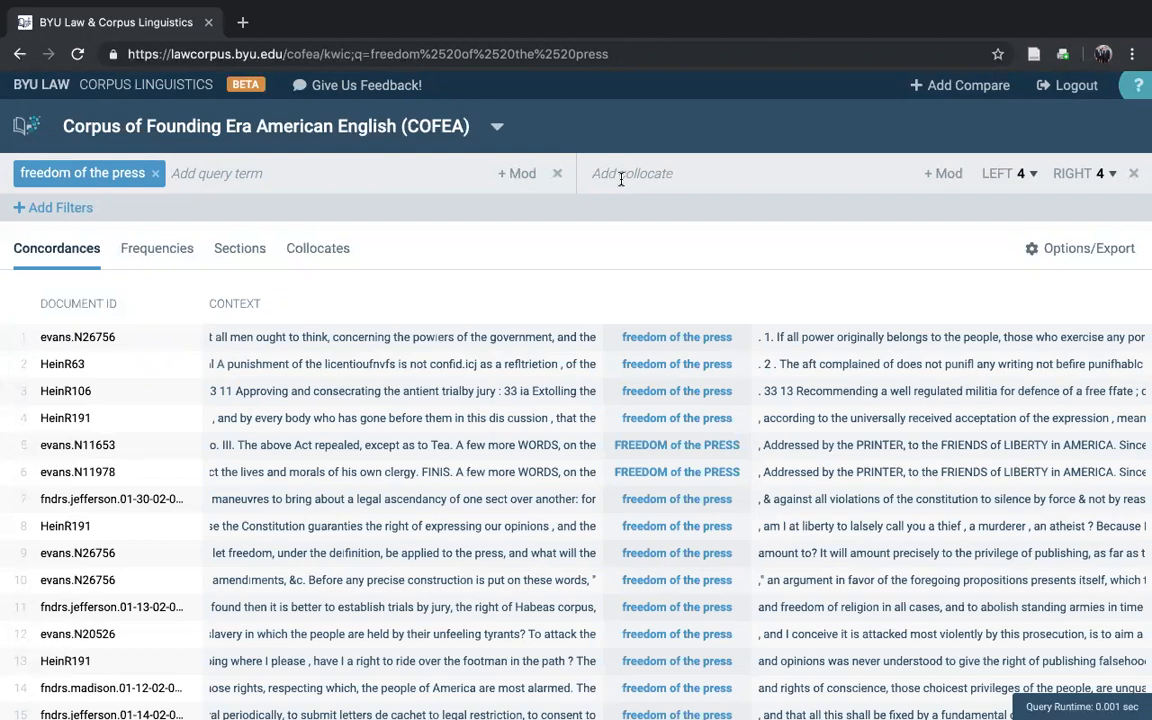
# Step: Add "liberty" as a collocate to narrow the "freedom of the press" search
pyautogui.click(671, 174)
pyautogui.write('librty')
pyautogui.press('BackSpace')
pyautogui.press('BackSpace')
pyautogui.write('erty')
pyautogui.press('Return')
# Step: Change the query term to "freedom" while keeping the "liberty" collocate, and check the choices for the left collocate span
pyautogui.click(155, 173)
pyautogui.write('freedom')
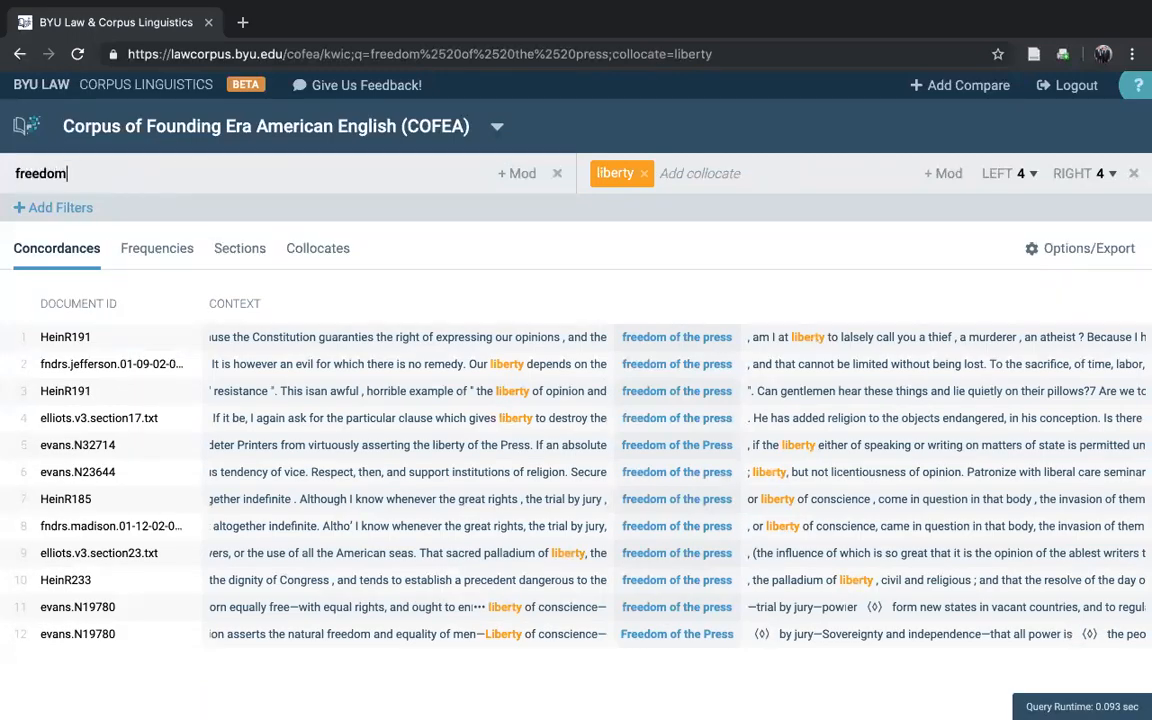
pyautogui.press('Return')
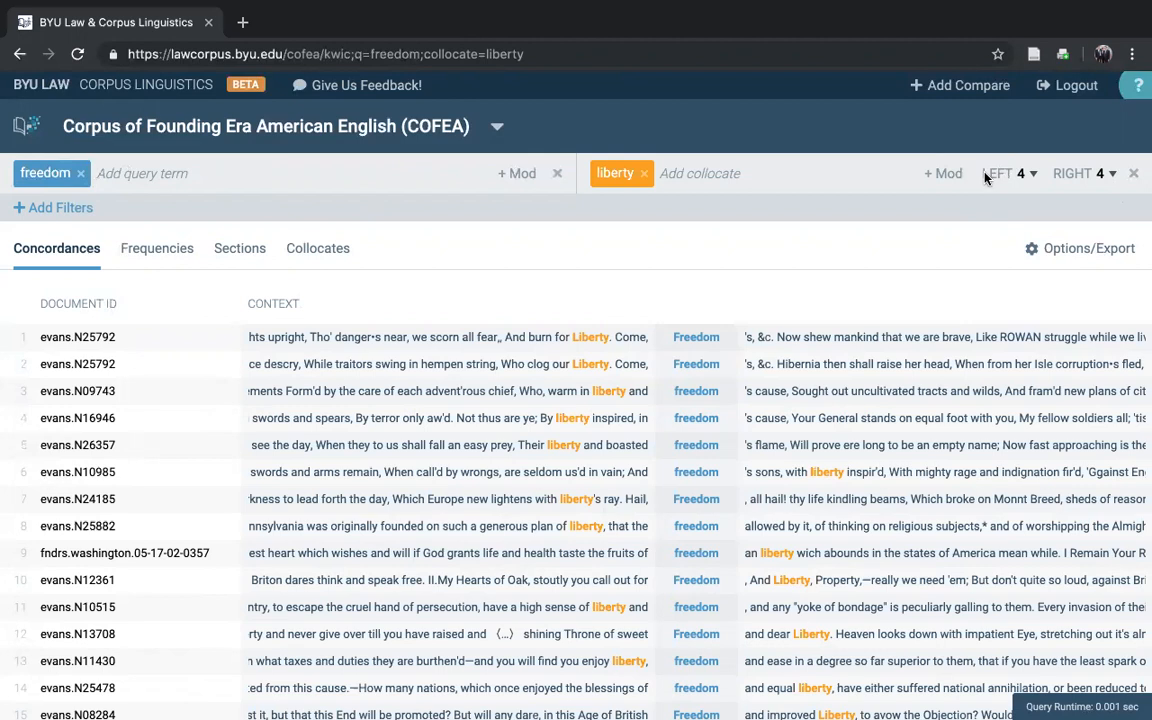
pyautogui.click(1027, 174)
pyautogui.click(1030, 175)
# Step: Remove the collocate, search for the wildcard "*" alone, and show the frequencies of all words in the corpus
pyautogui.click(644, 174)
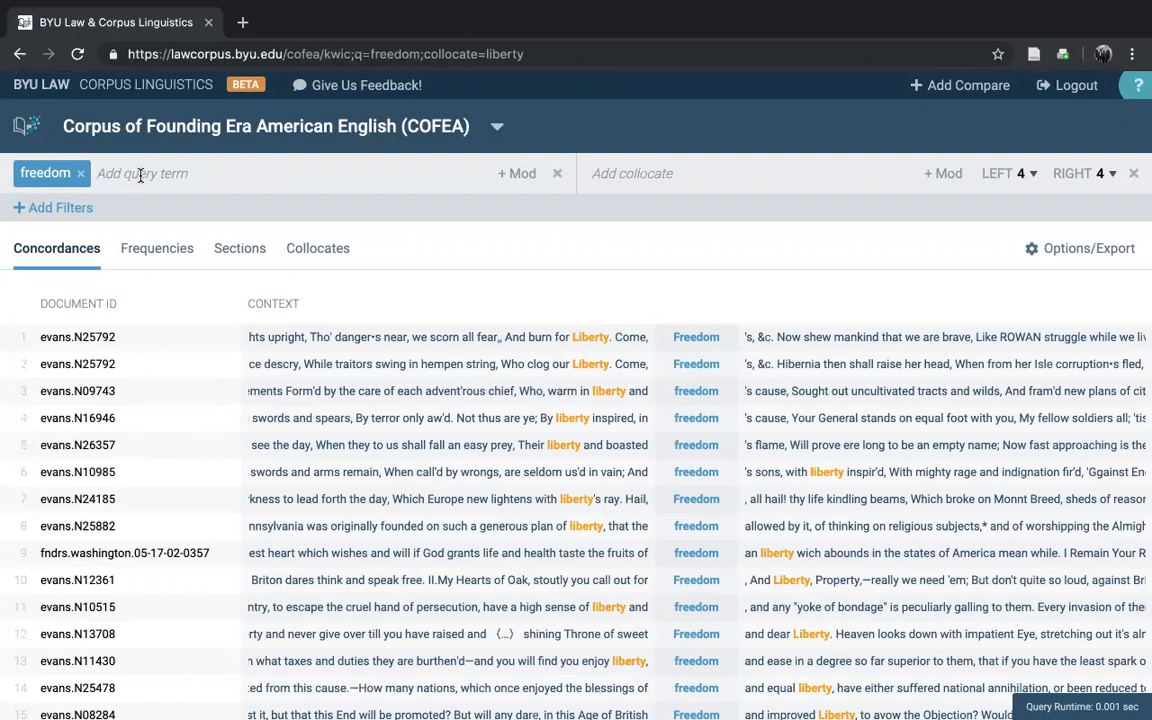
pyautogui.click(82, 174)
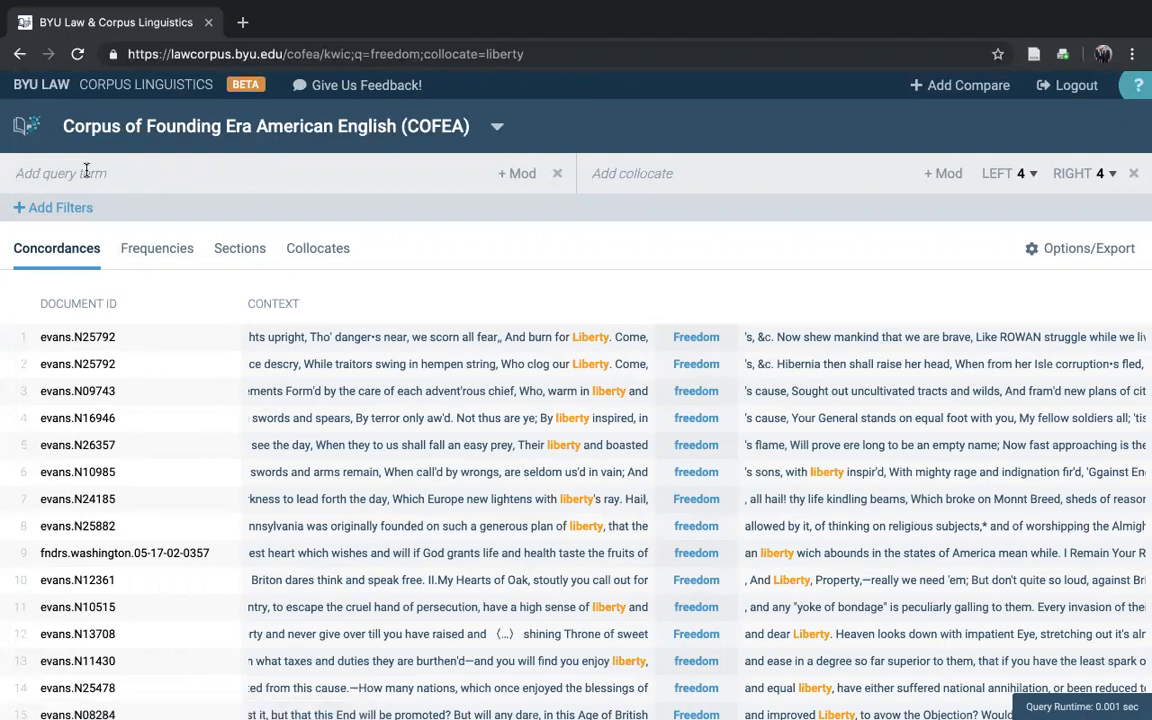
pyautogui.write('*')
pyautogui.press('Return')
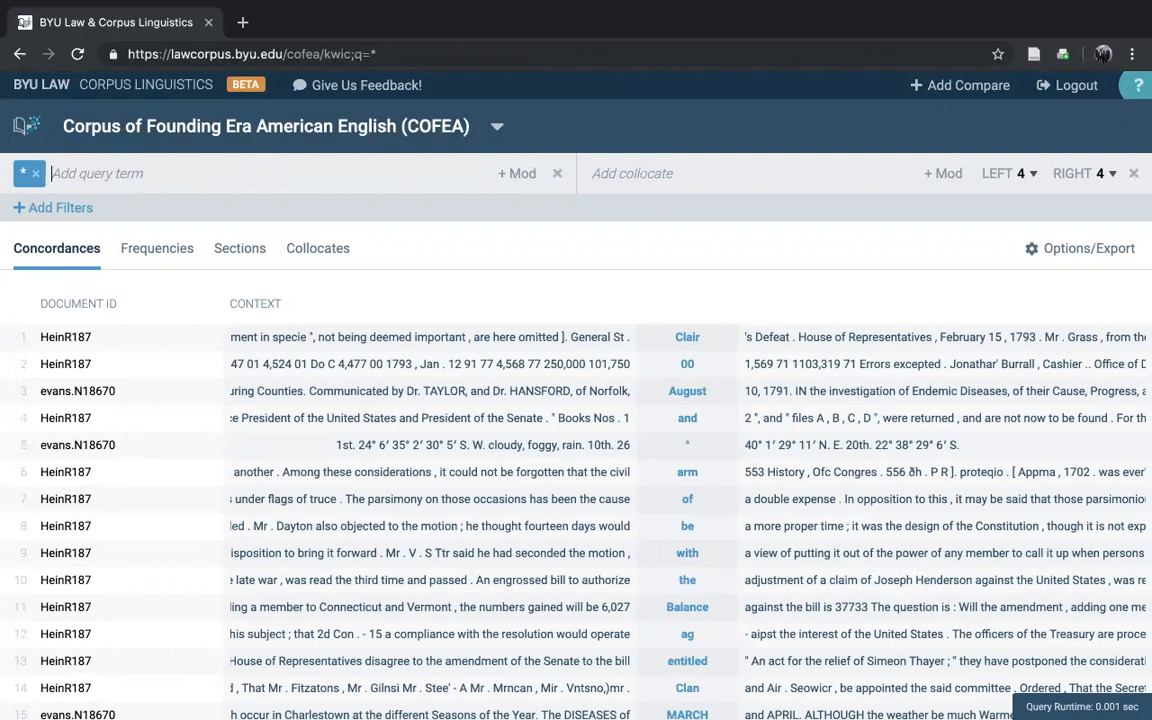
pyautogui.click(157, 257)
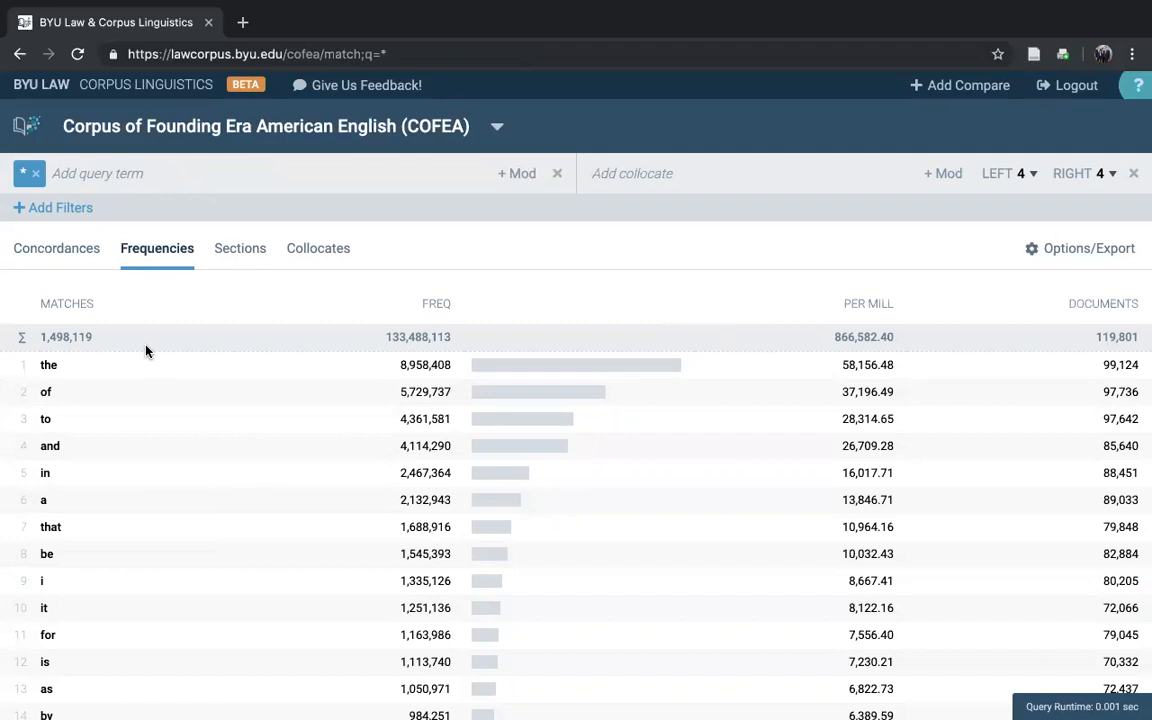
# Step: Replace the query with "freedom of the *" to list the frequencies of the words completing the phrase
pyautogui.click(35, 173)
pyautogui.write('fre')
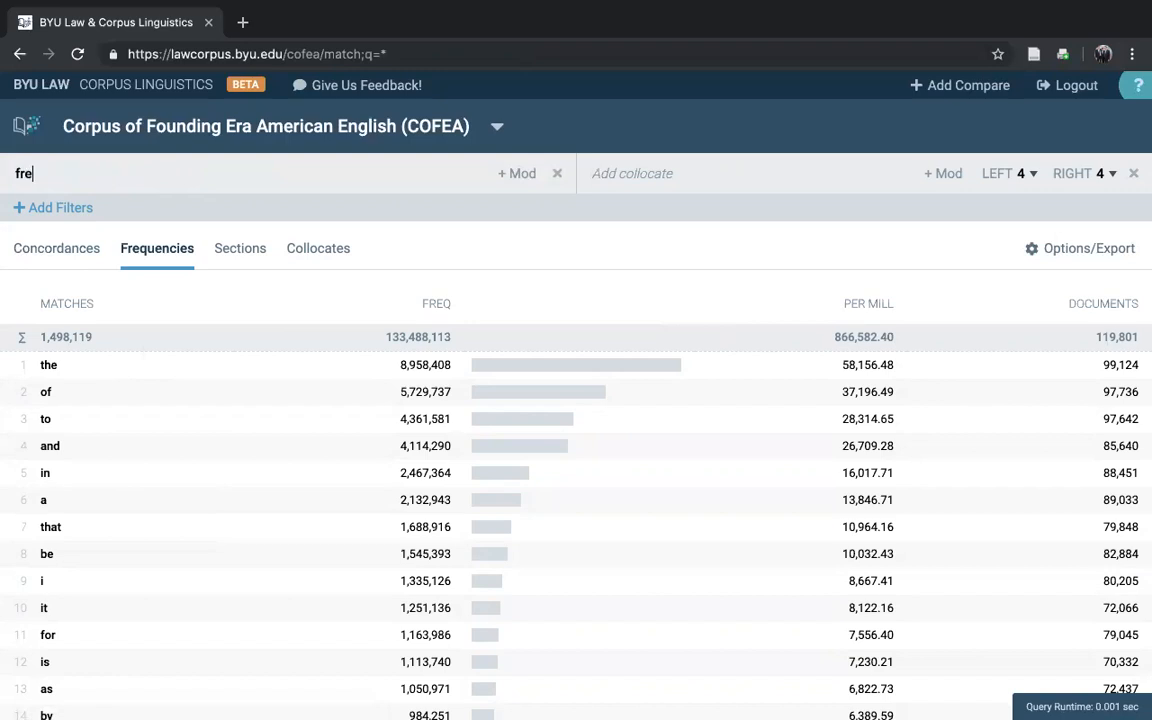
pyautogui.write('edom of the *')
pyautogui.press('Return')
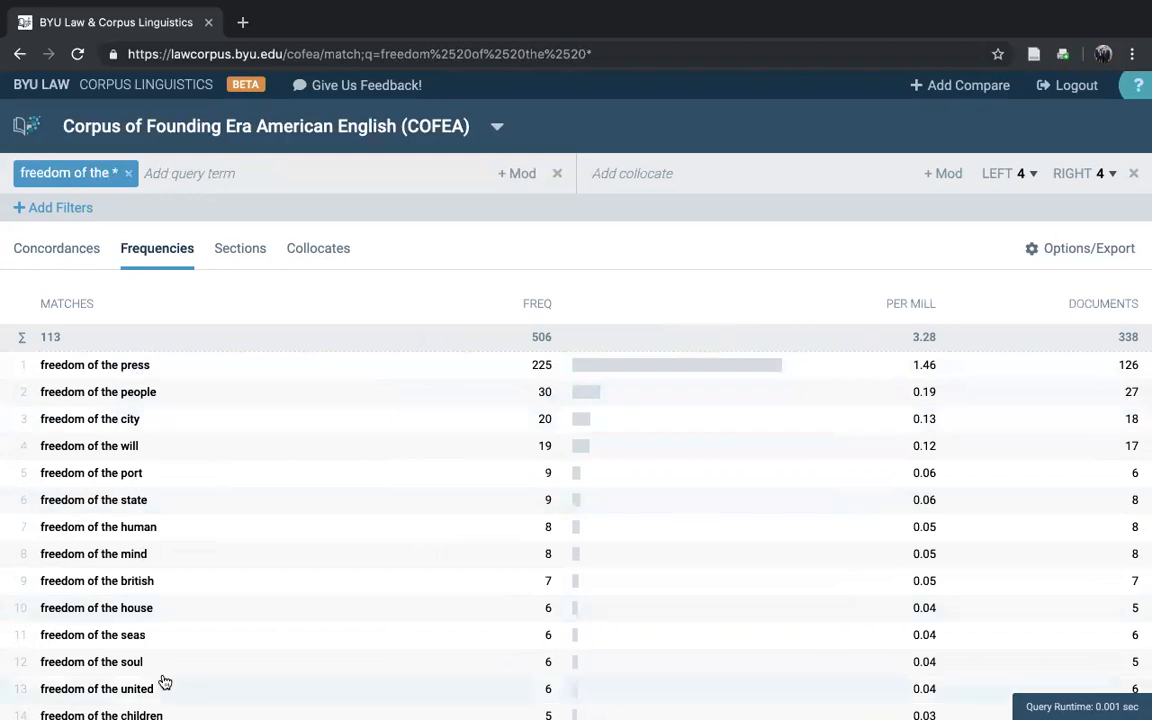
# Step: Replace the query with "* american *" to list the frequencies of three-word phrases around "american"
pyautogui.click(127, 173)
pyautogui.write('*')
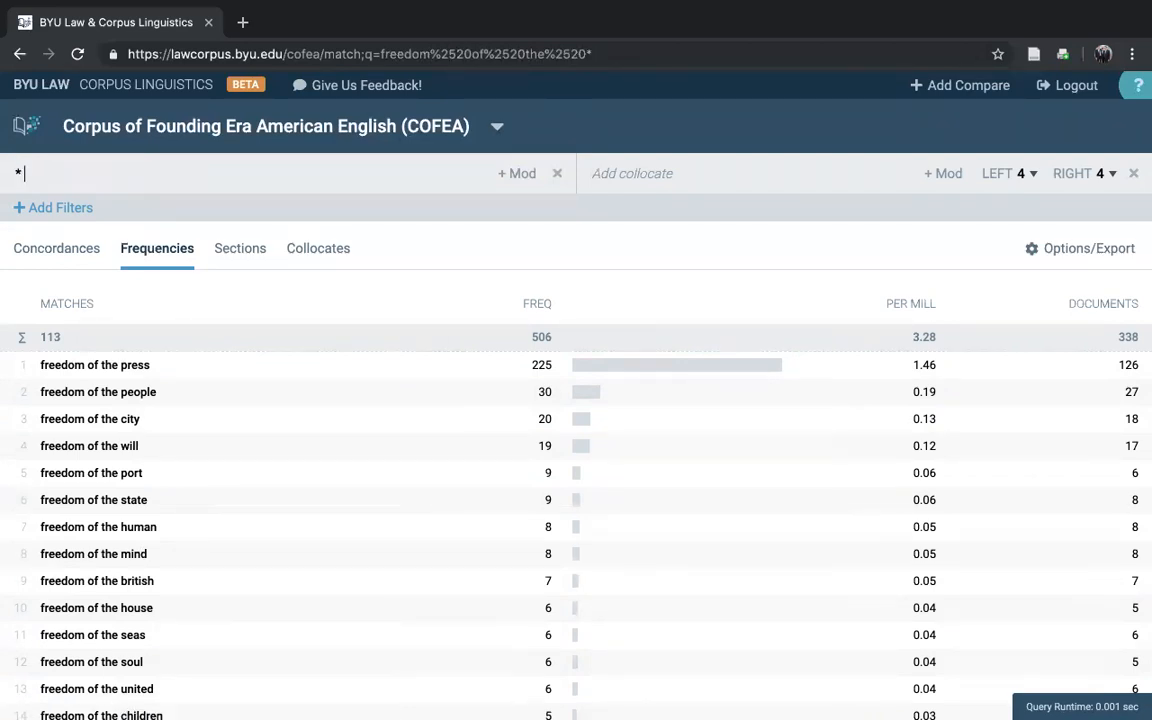
pyautogui.write(' american *')
pyautogui.press('Return')
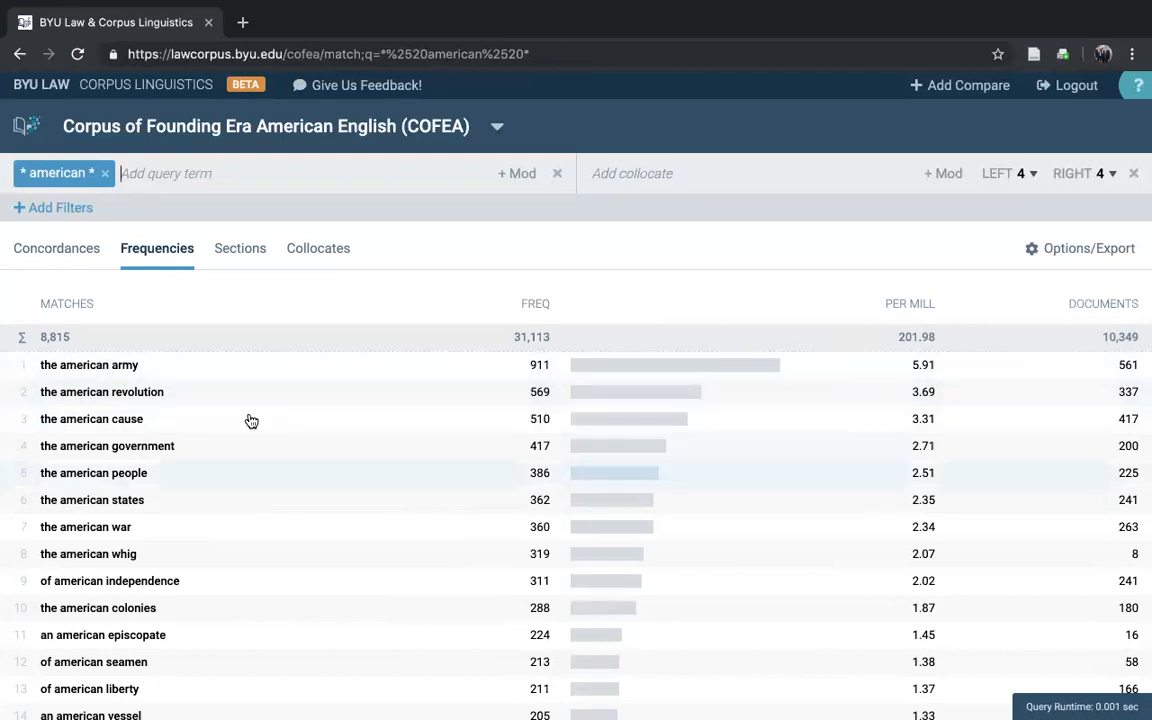
# Step: Examine the concordance lines for "the american army" and those for the whole "* american *" query
pyautogui.click(237, 376)
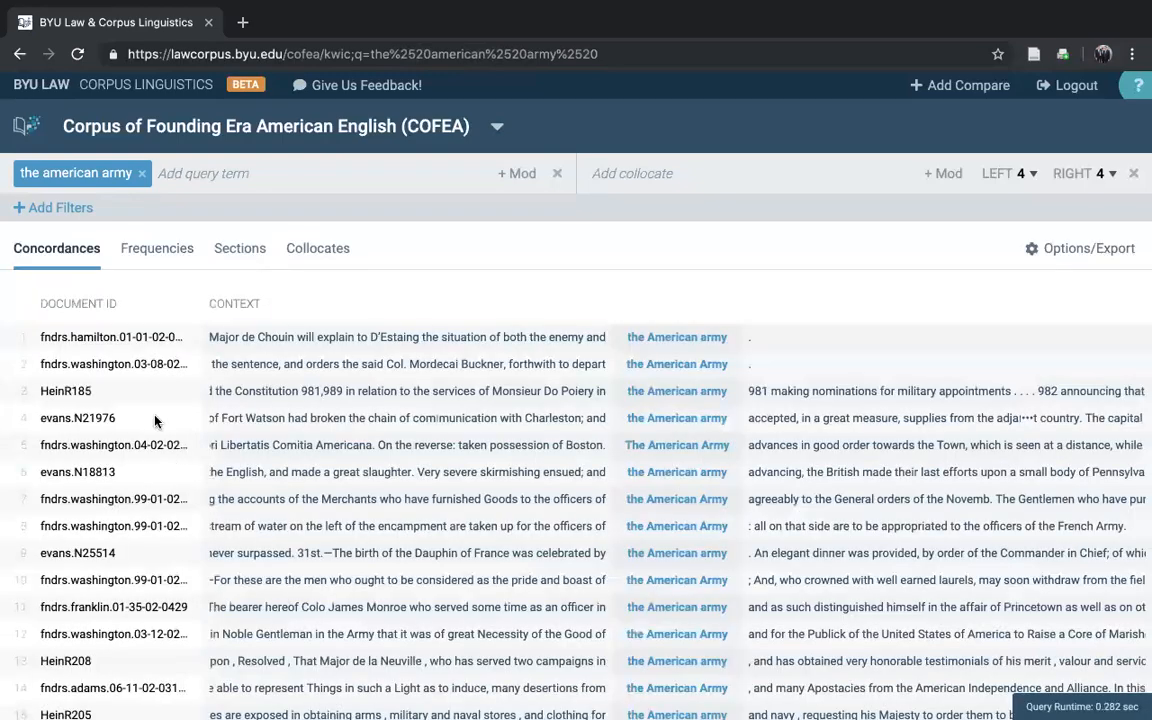
pyautogui.click(18, 55)
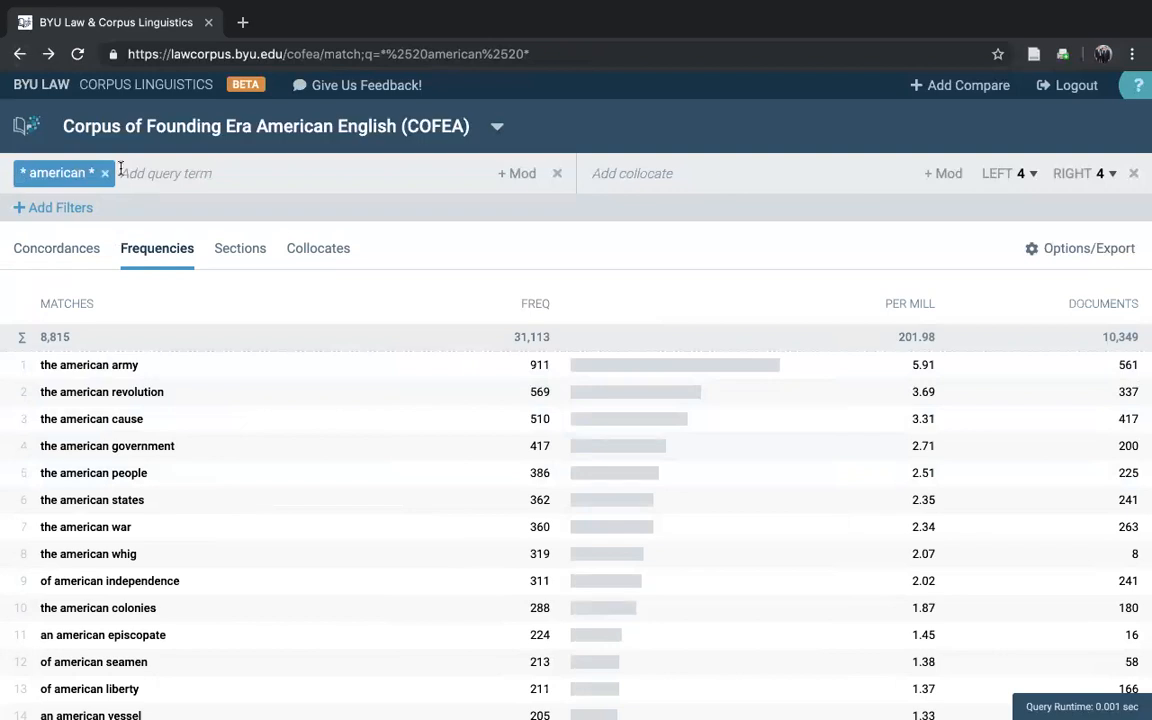
pyautogui.click(45, 255)
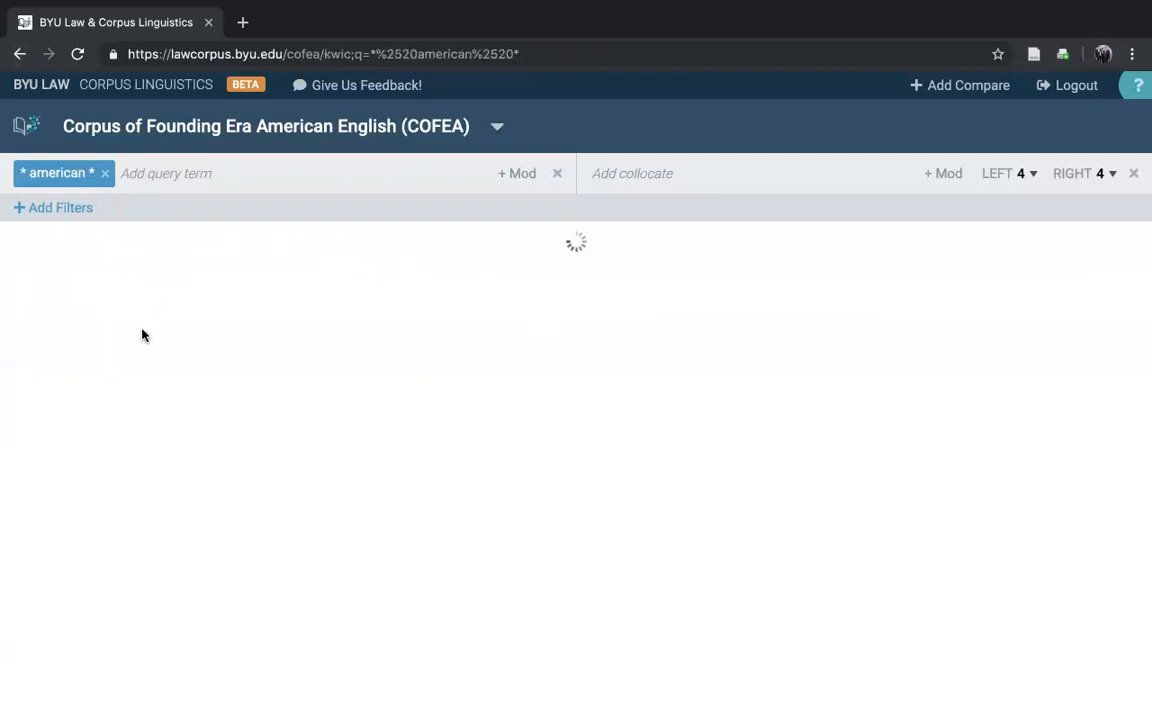
pyautogui.scroll(-3, 699, 518)
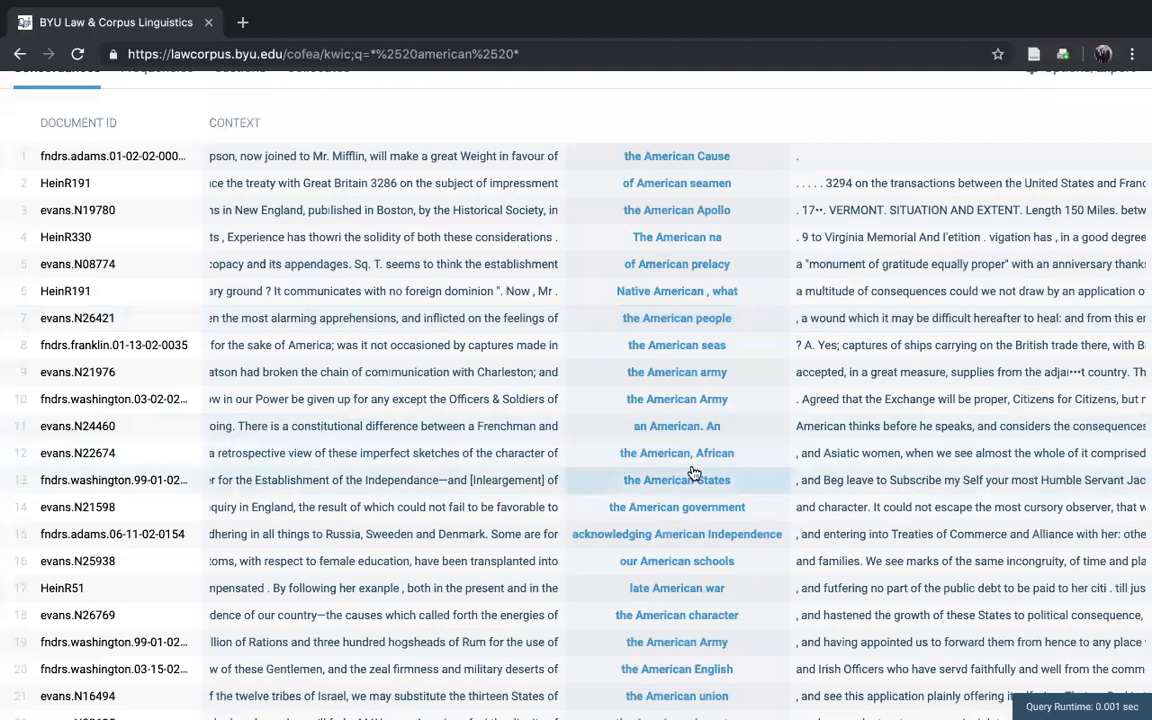
pyautogui.scroll(-3, 708, 469)
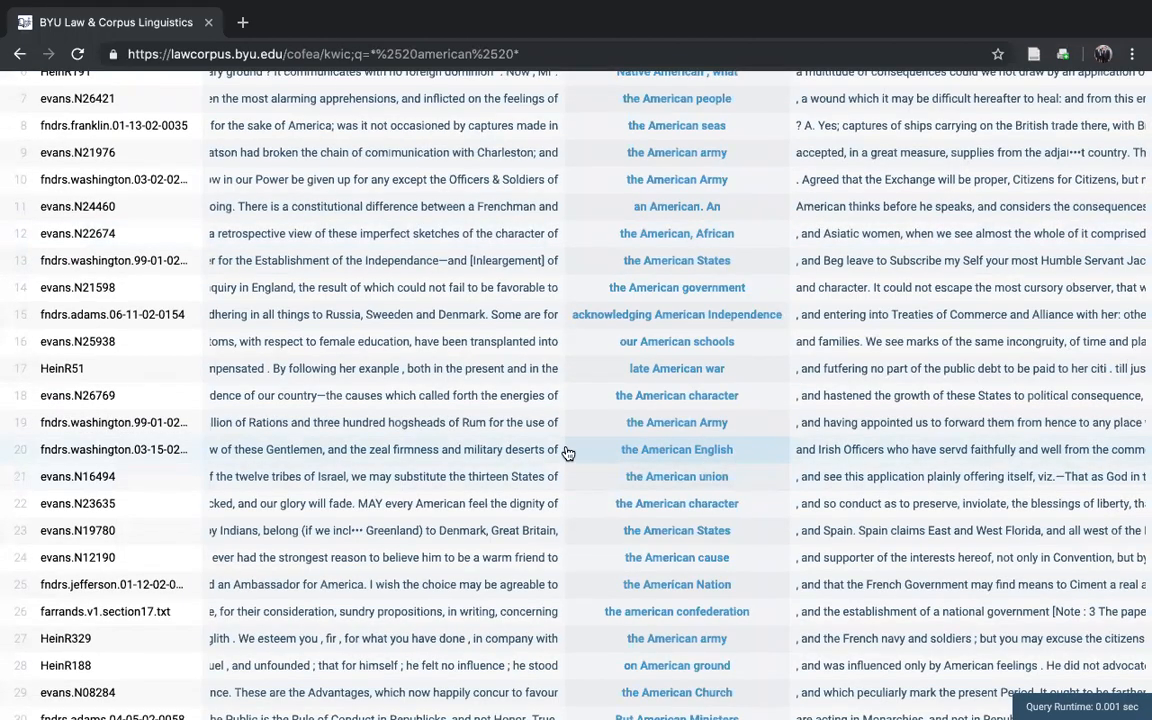
pyautogui.scroll(5, 566, 455)
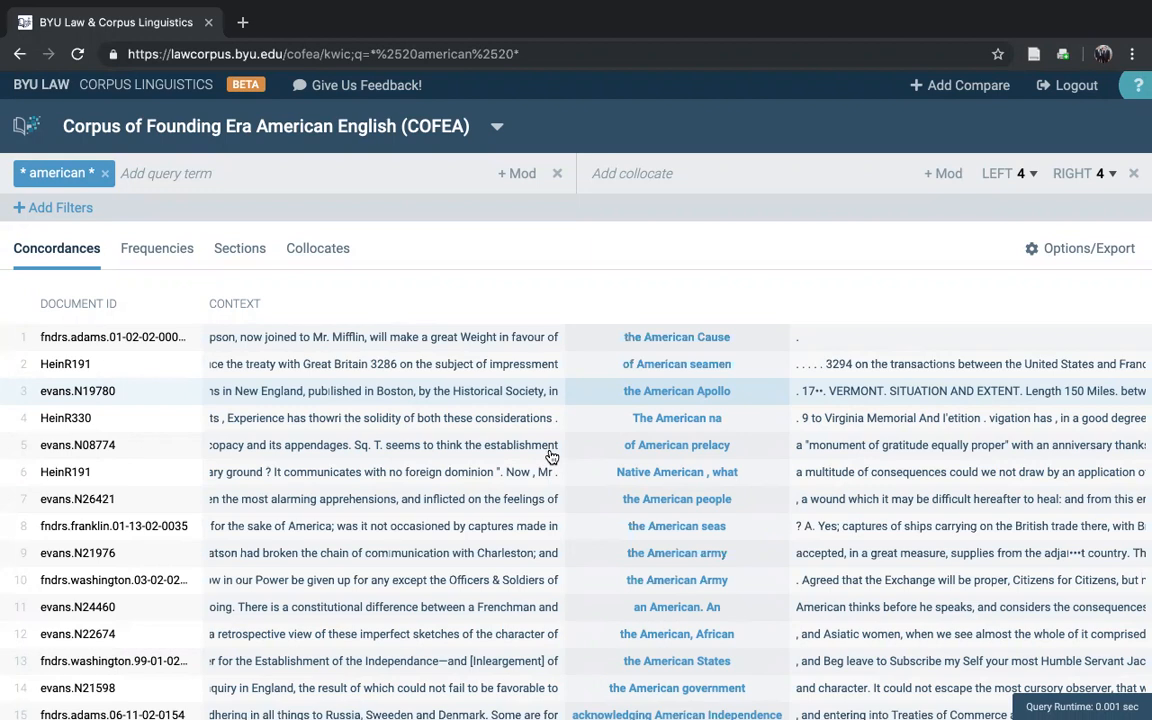
pyautogui.scroll(1, 230, 270)
# Step: Replace the query with "*ing" and look through the frequency list of words with that ending
pyautogui.click(104, 173)
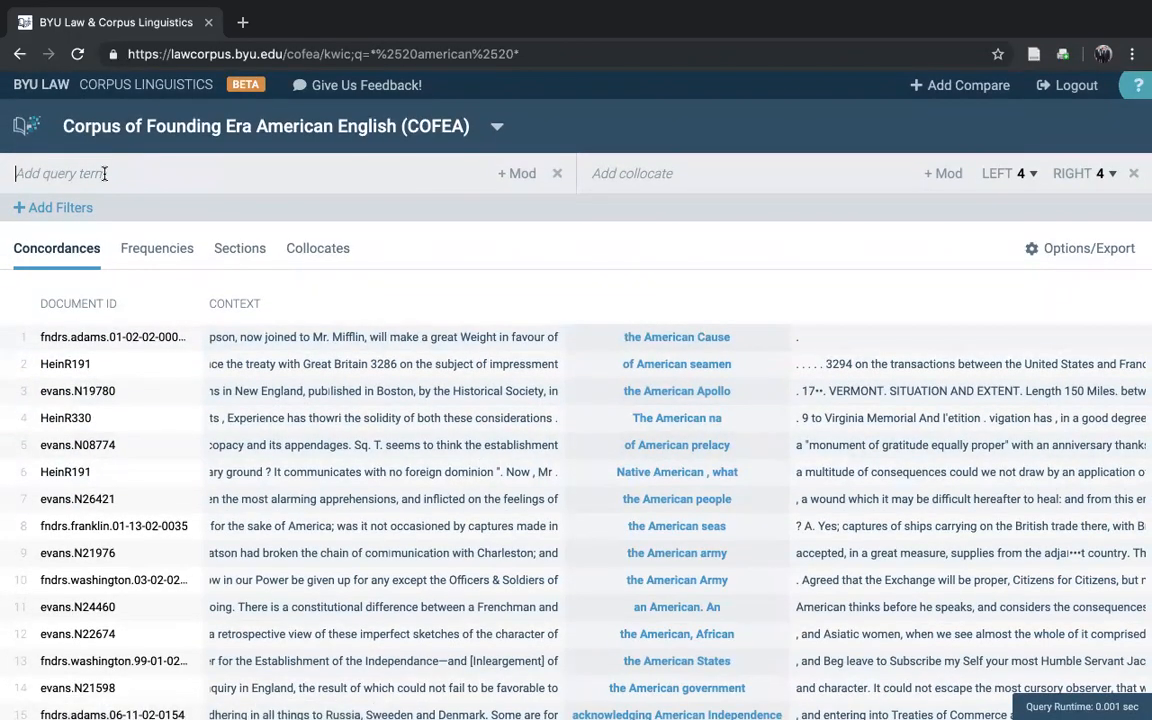
pyautogui.write('*ing')
pyautogui.click(155, 250)
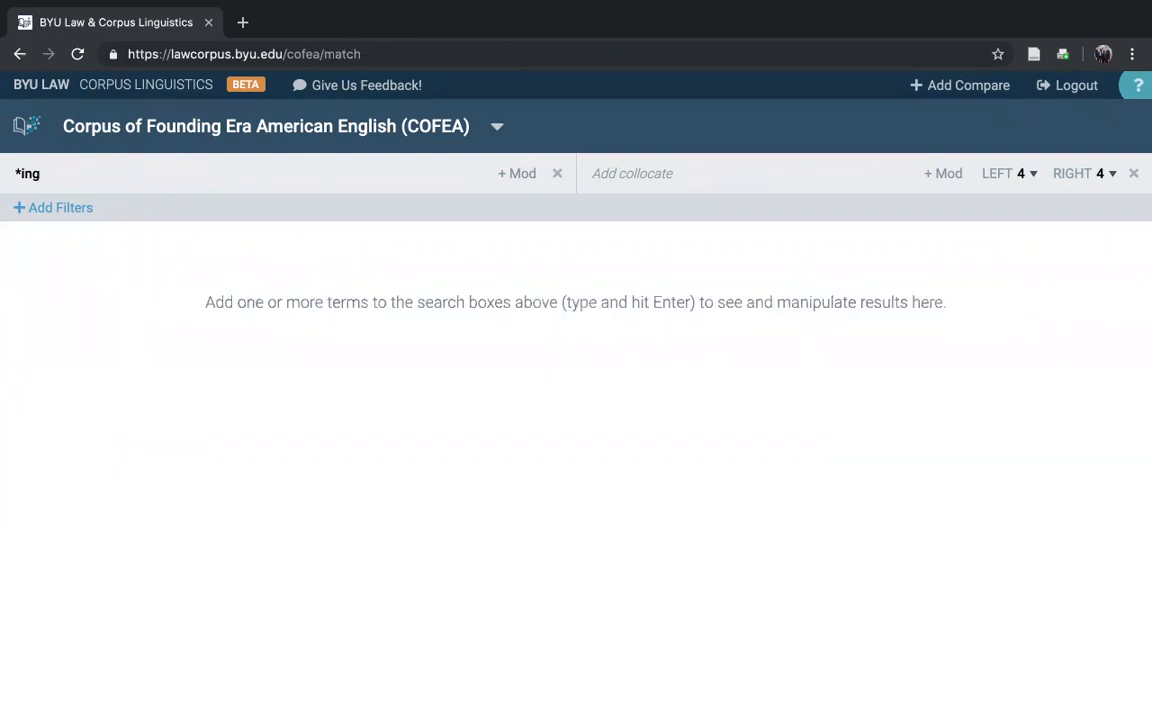
pyautogui.press('Return')
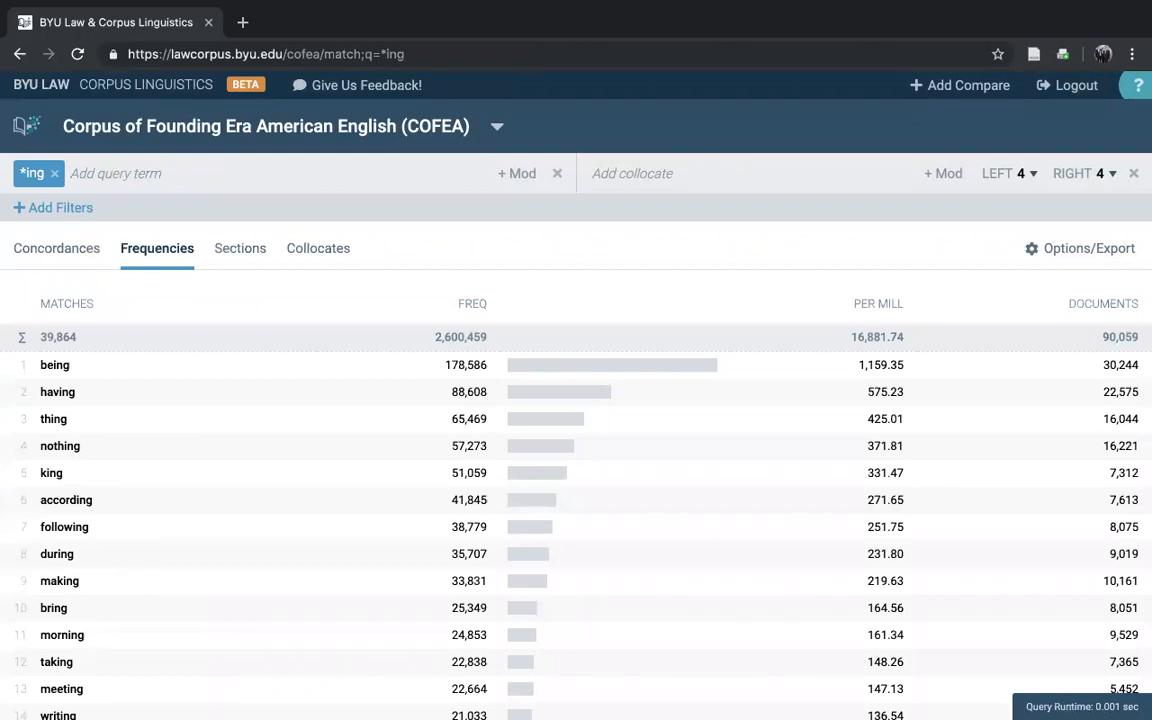
pyautogui.scroll(-2, 184, 456)
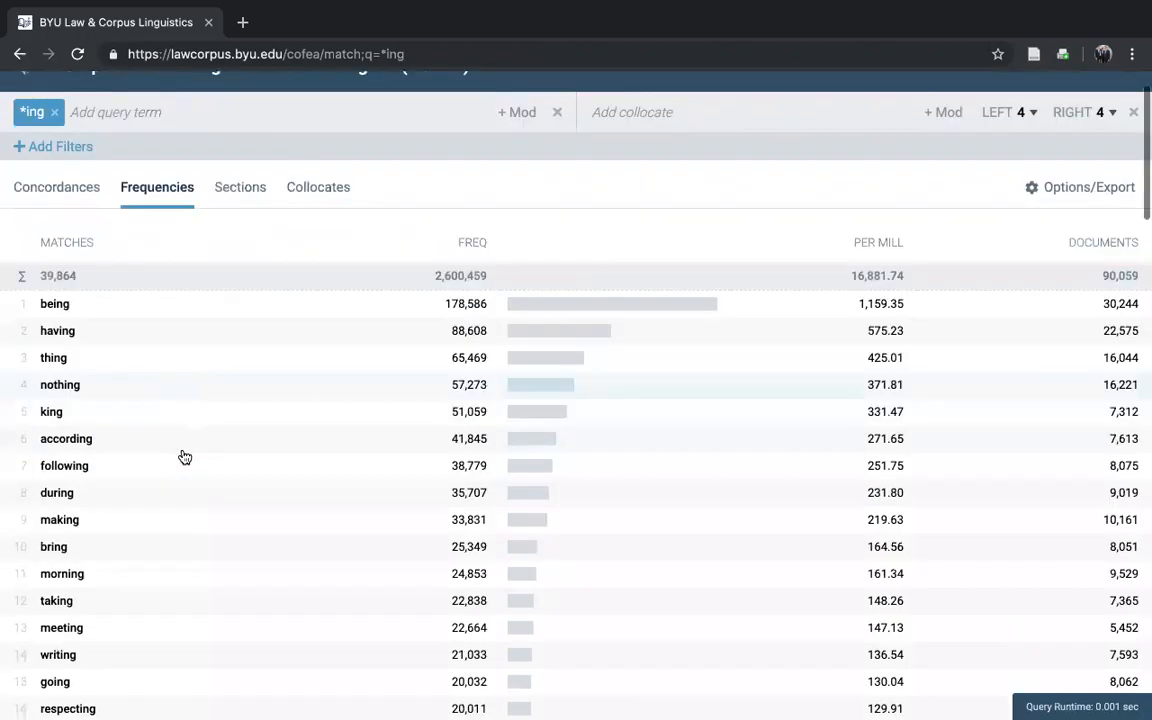
pyautogui.scroll(2, 184, 456)
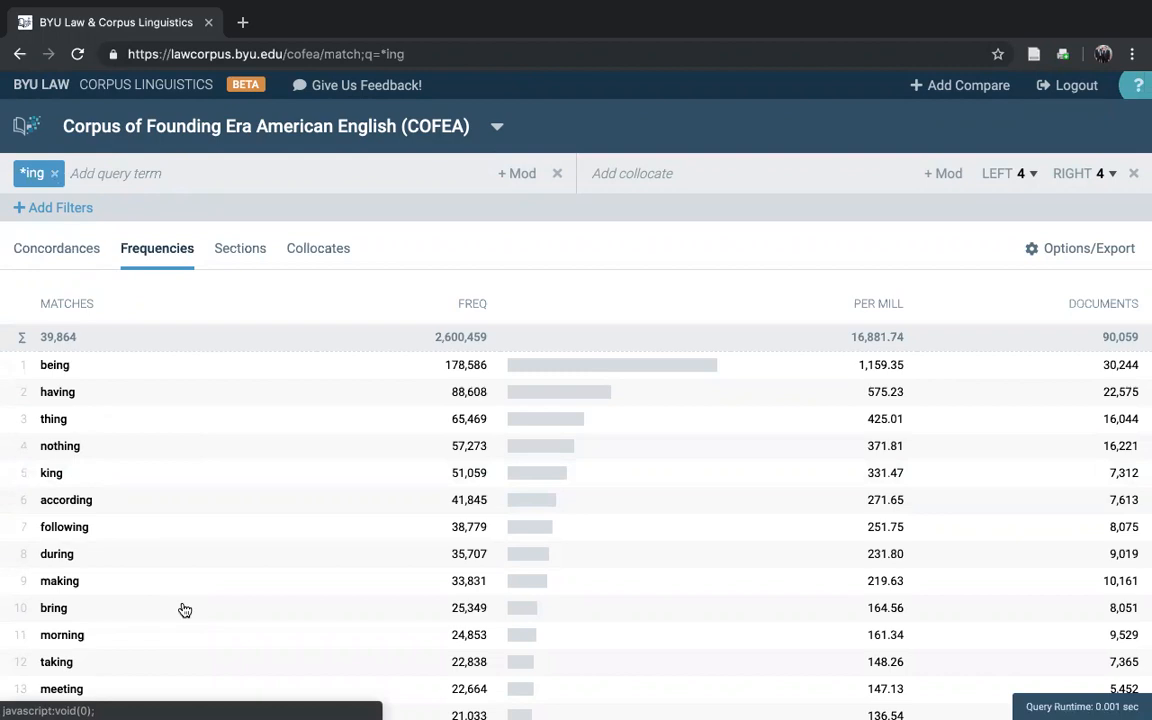
pyautogui.scroll(-4, 180, 609)
pyautogui.scroll(1, 204, 319)
pyautogui.scroll(2, 204, 319)
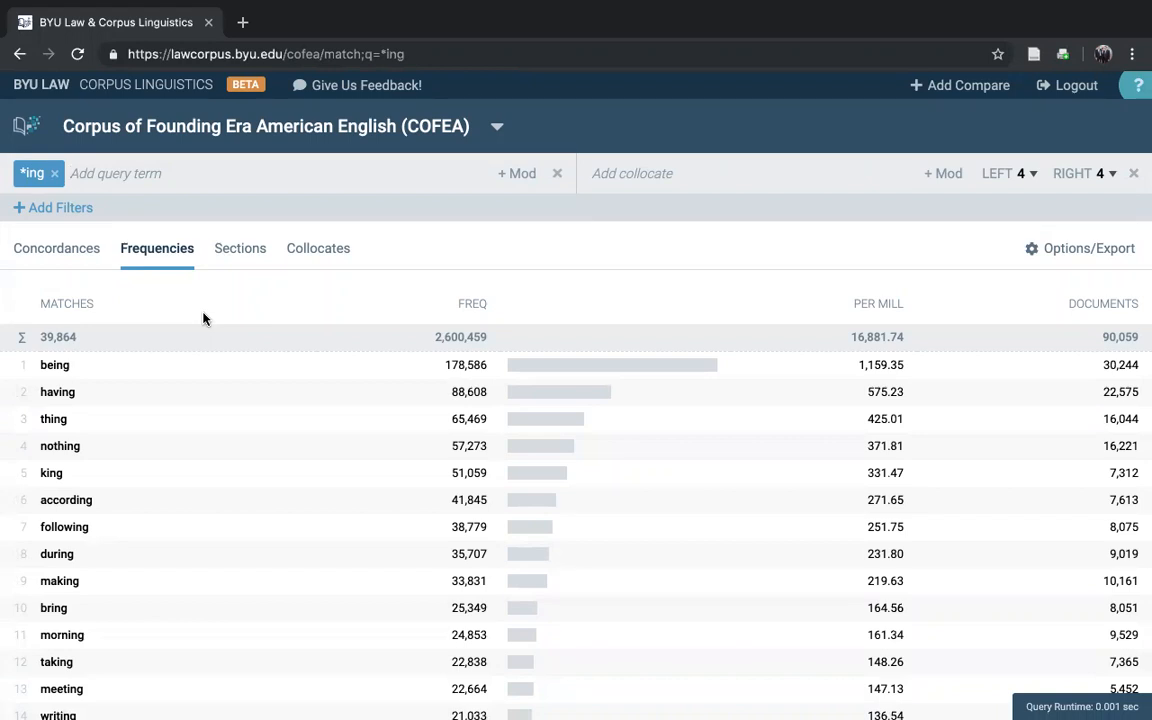
# Step: Replace the query with "z*" to list the frequencies of words beginning with z
pyautogui.click(54, 173)
pyautogui.write('z*')
pyautogui.press('Return')
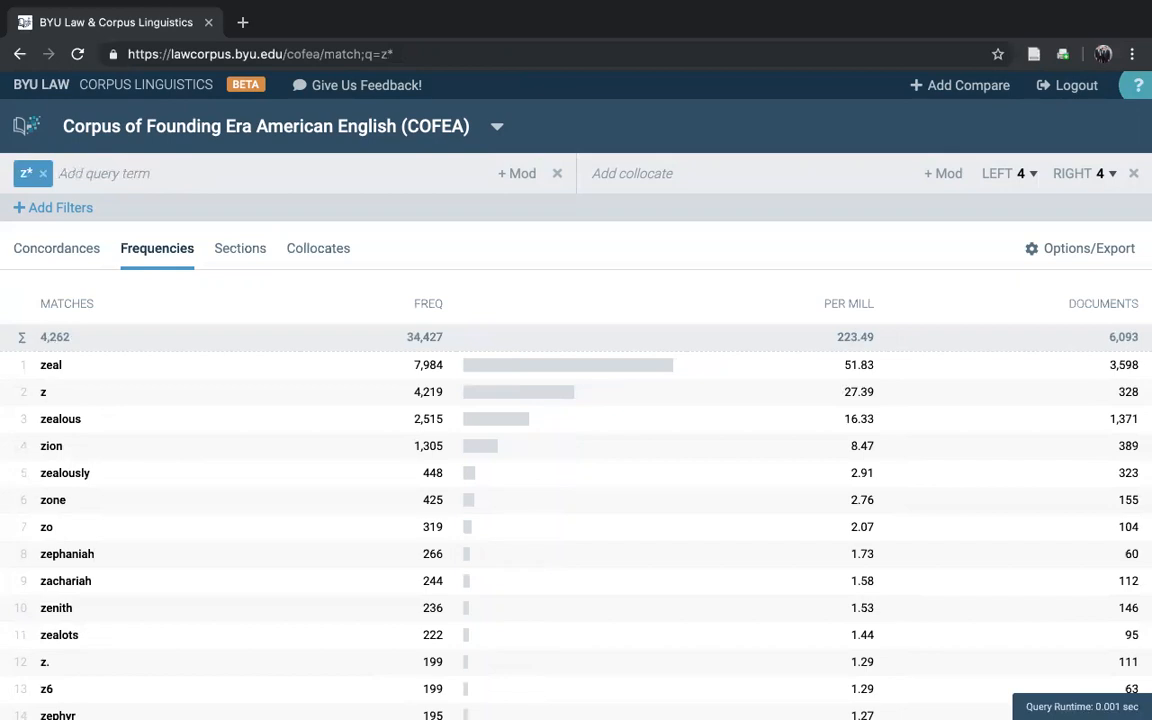
# Step: Examine the concordance lines for "z*", and return to its frequency list to look through all entries
pyautogui.click(58, 248)
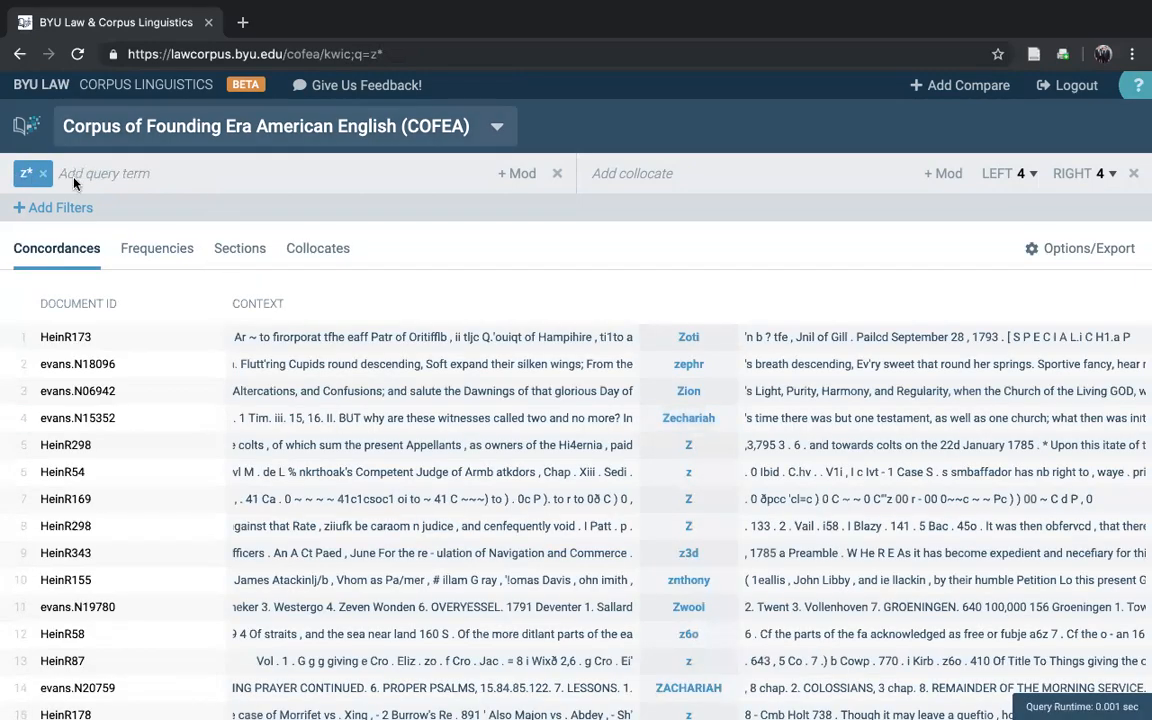
pyautogui.scroll(-3, 698, 610)
pyautogui.scroll(3, 698, 610)
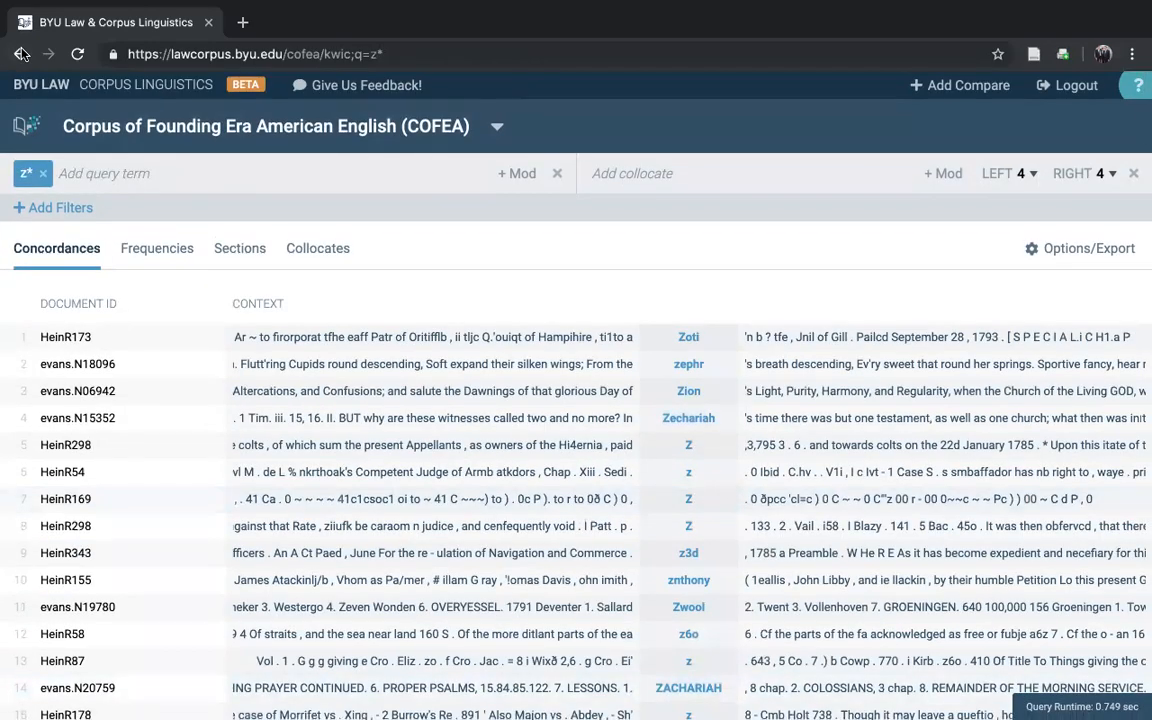
pyautogui.click(20, 54)
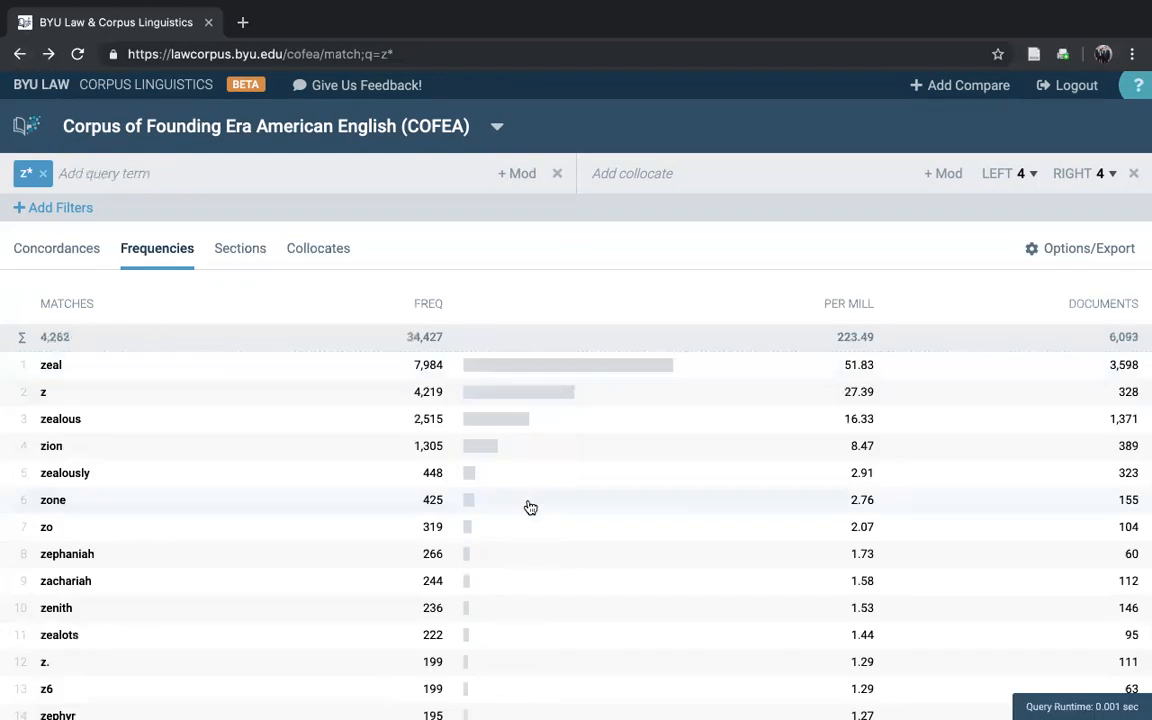
pyautogui.scroll(-1, 527, 506)
pyautogui.scroll(-20, 530, 508)
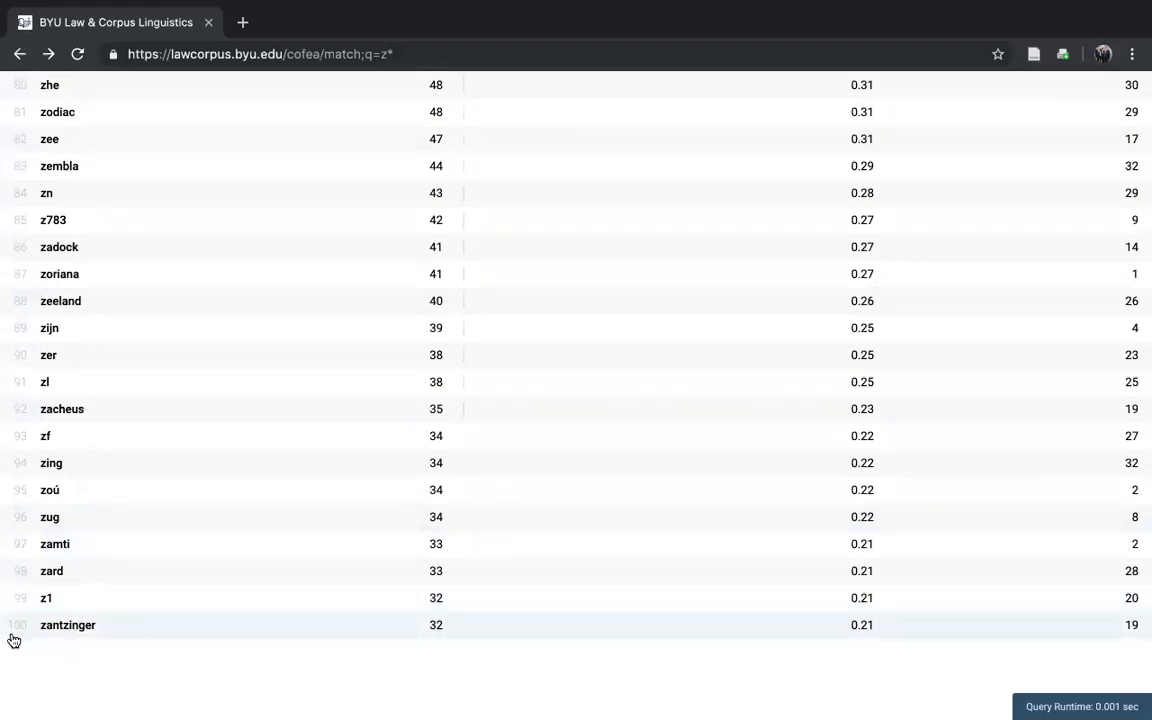
pyautogui.scroll(20, 615, 318)
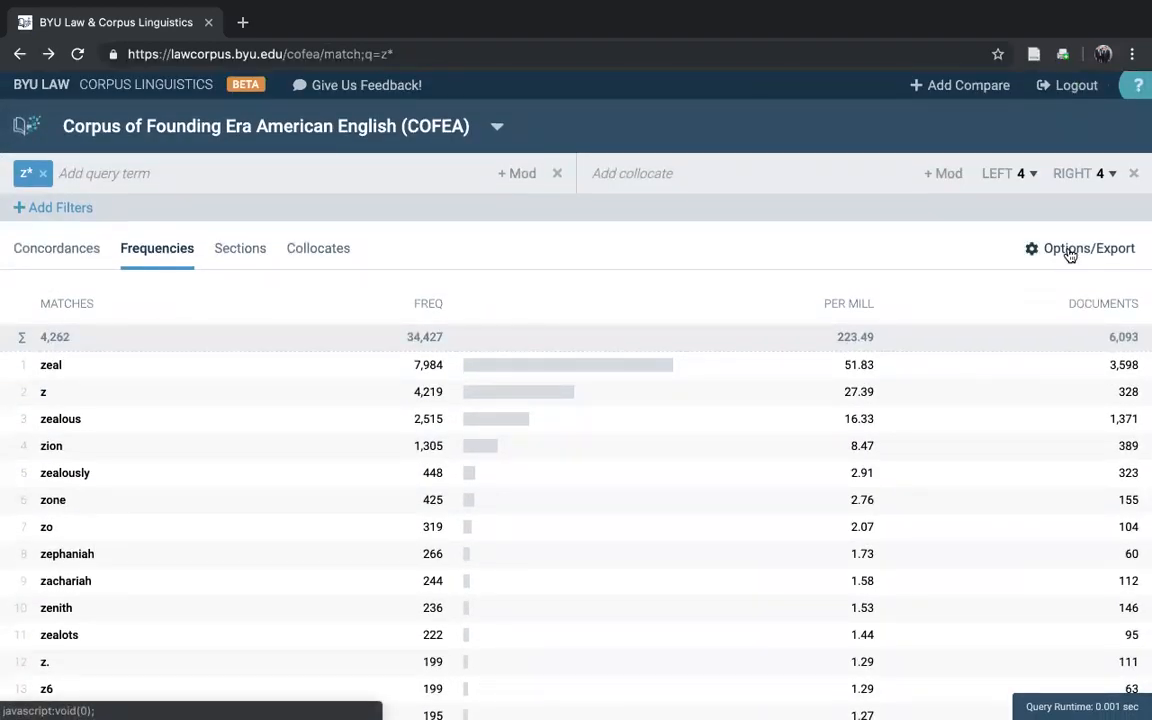
# Step: Set the maximum number of hits for the frequency list to 500 and apply the options
pyautogui.click(1069, 256)
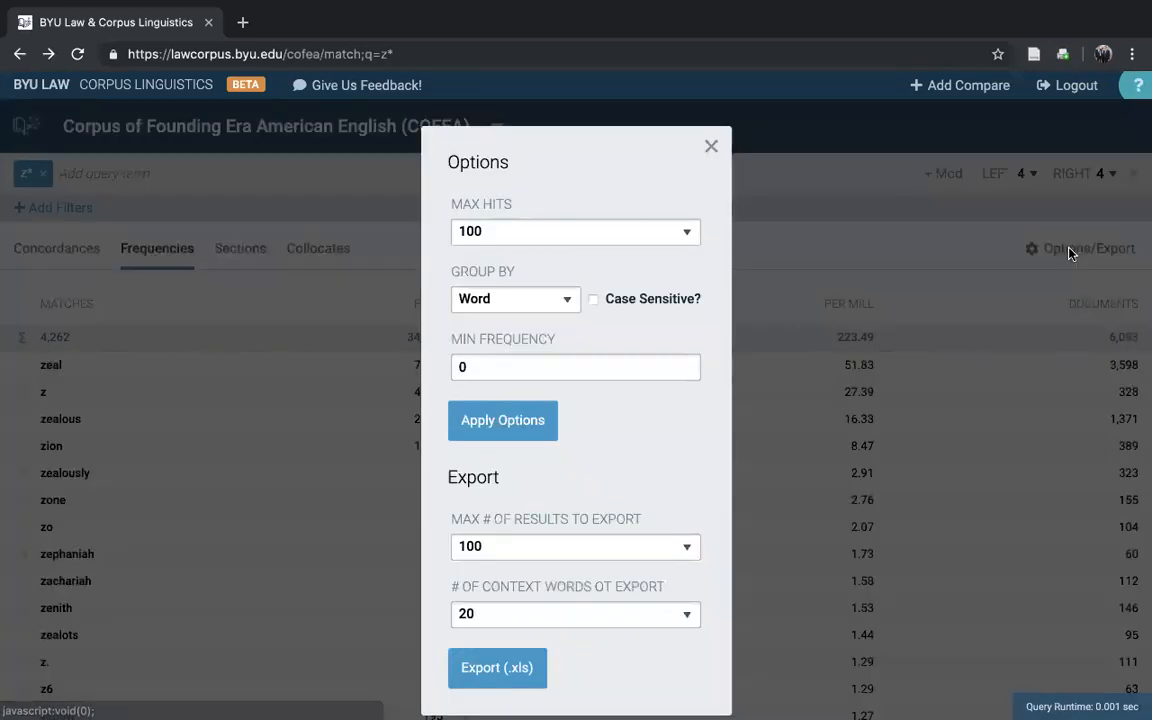
pyautogui.click(527, 235)
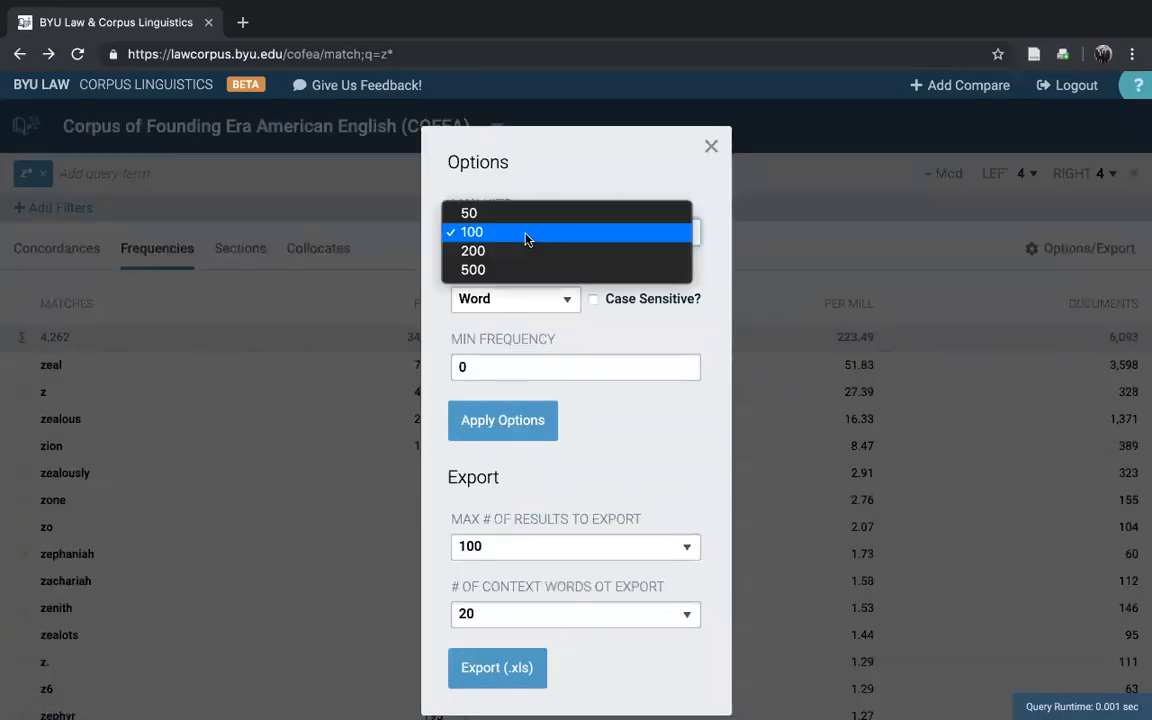
pyautogui.click(517, 272)
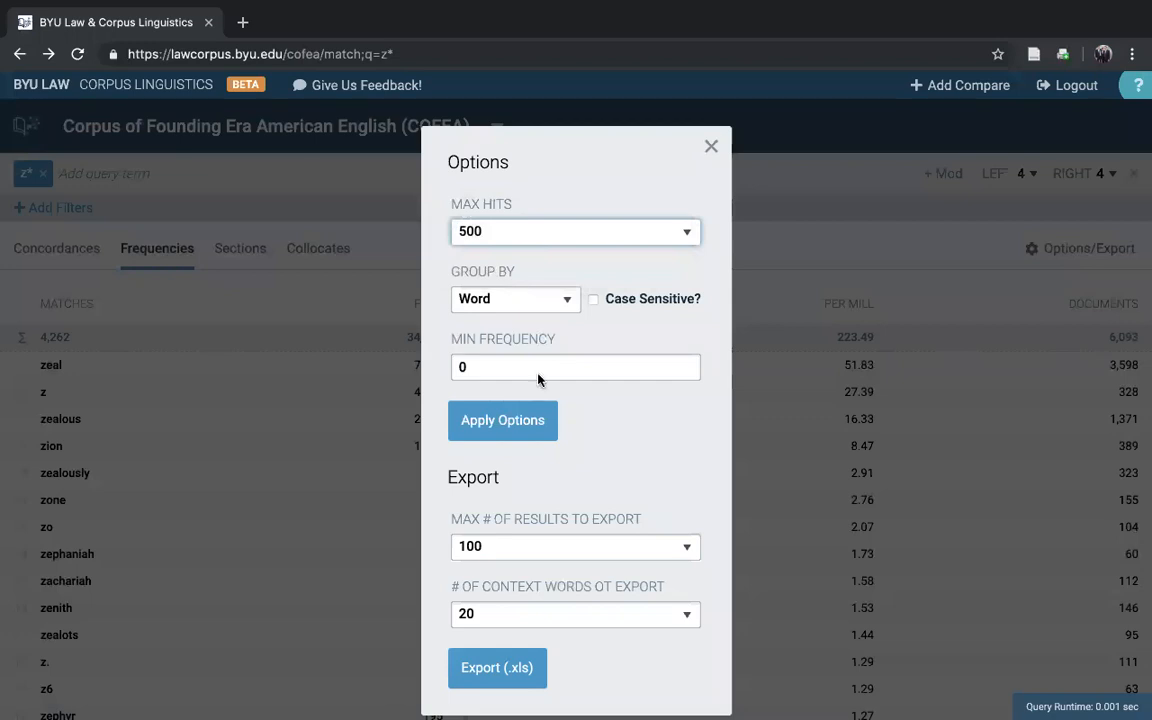
pyautogui.click(490, 422)
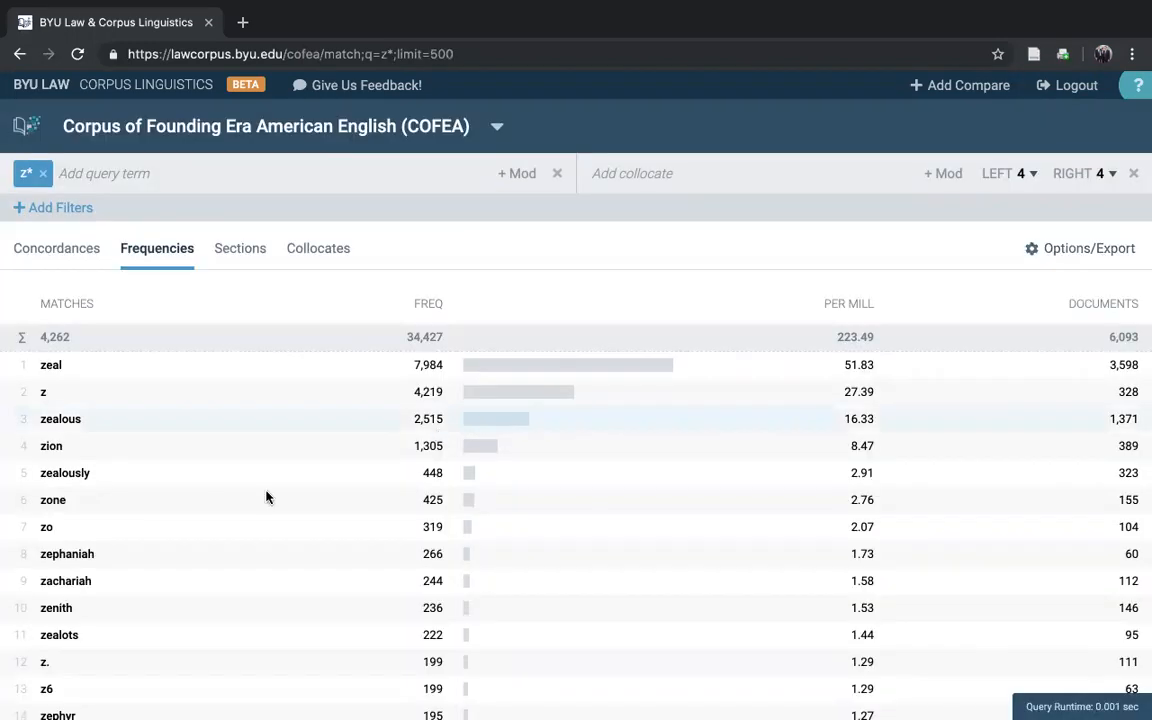
# Step: From the extended frequency list, open the concordance lines for "zeel", read the first line's full context, and return to the list
pyautogui.scroll(-1, 269, 497)
pyautogui.scroll(-20, 269, 497)
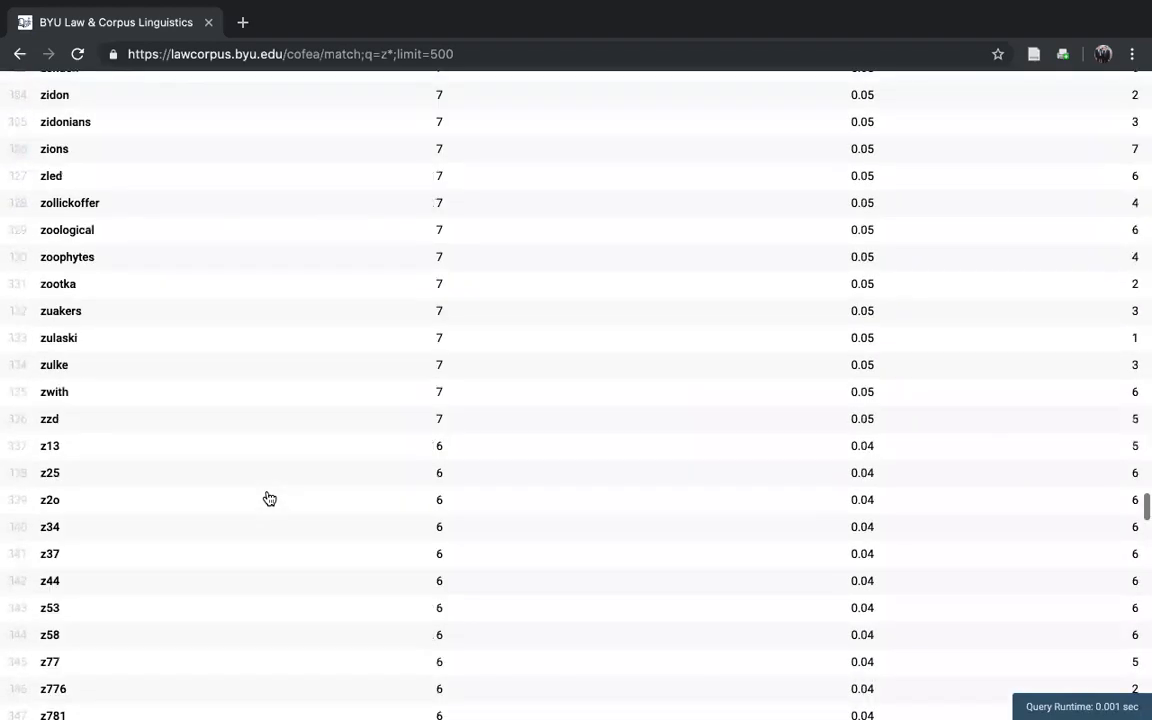
pyautogui.scroll(-20, 269, 497)
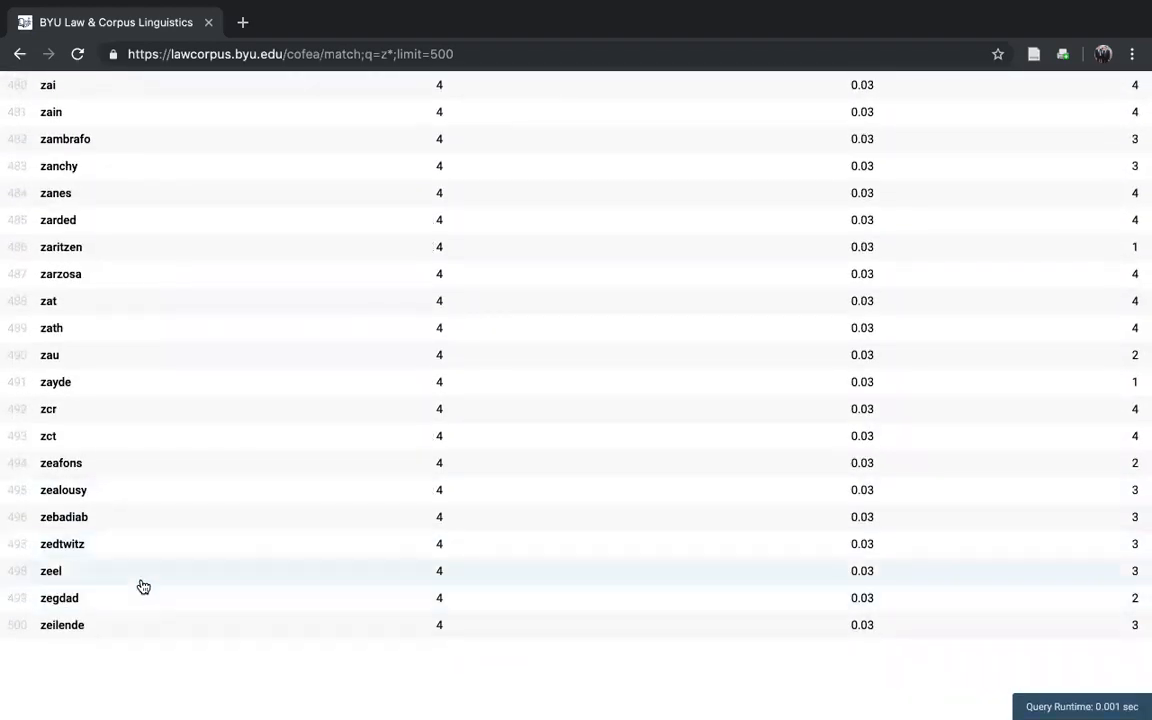
pyautogui.click(80, 575)
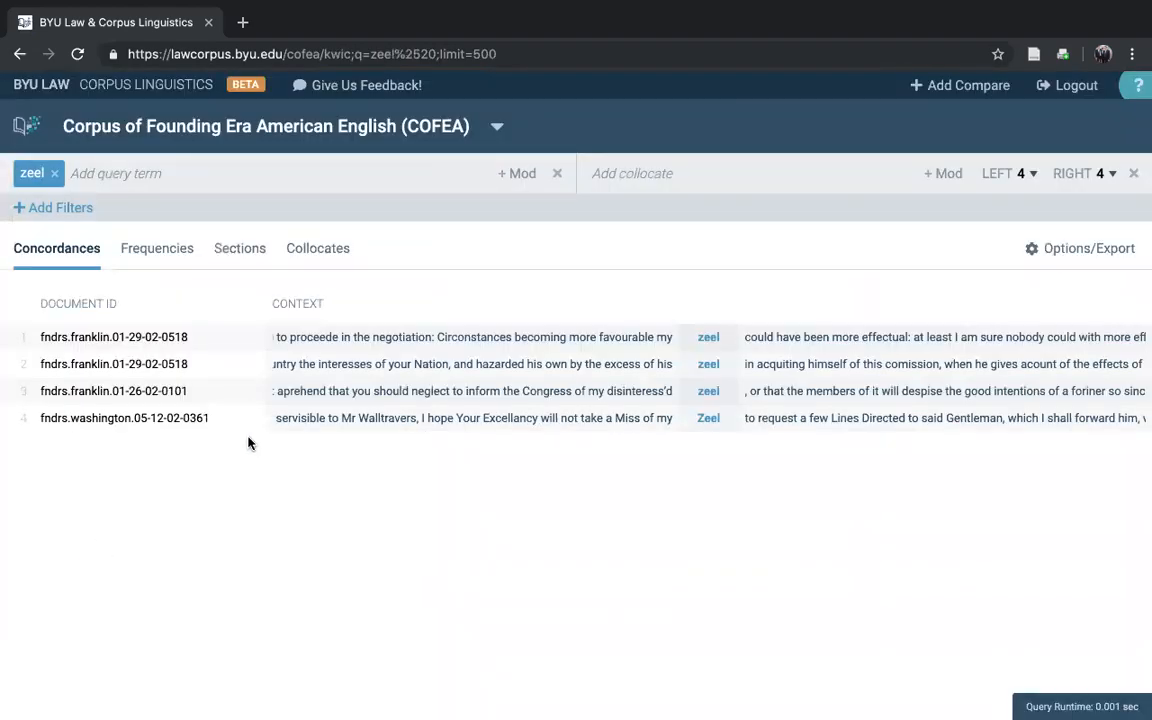
pyautogui.click(499, 347)
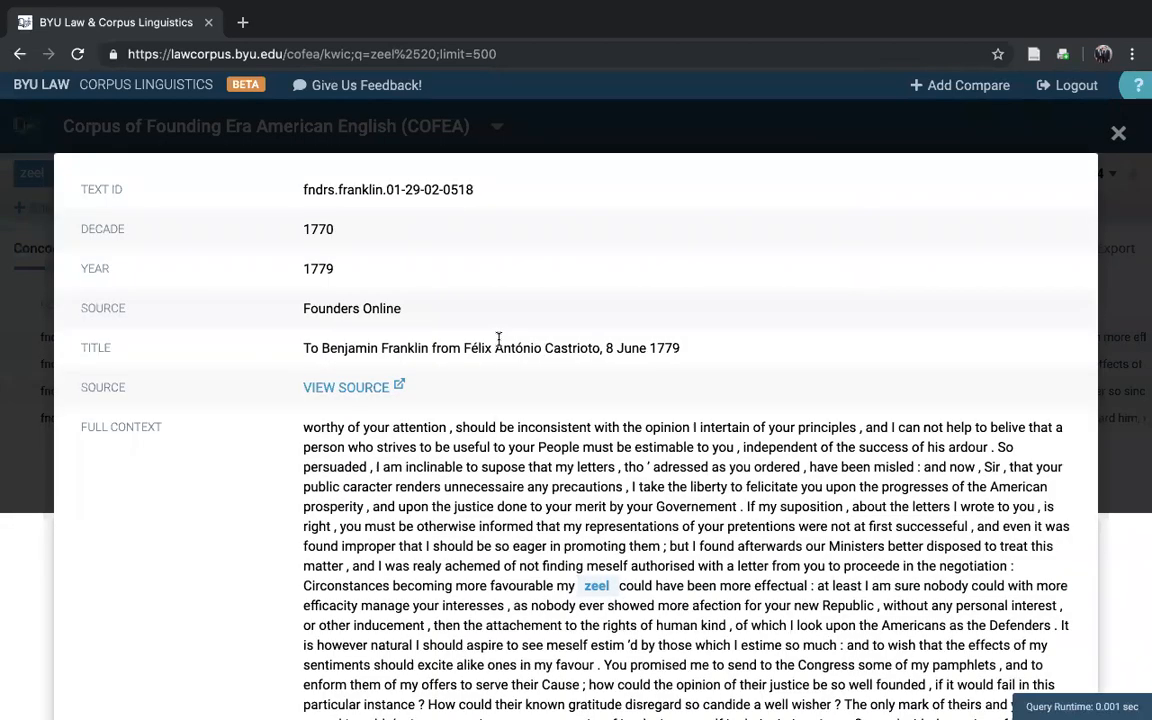
pyautogui.scroll(-1, 460, 410)
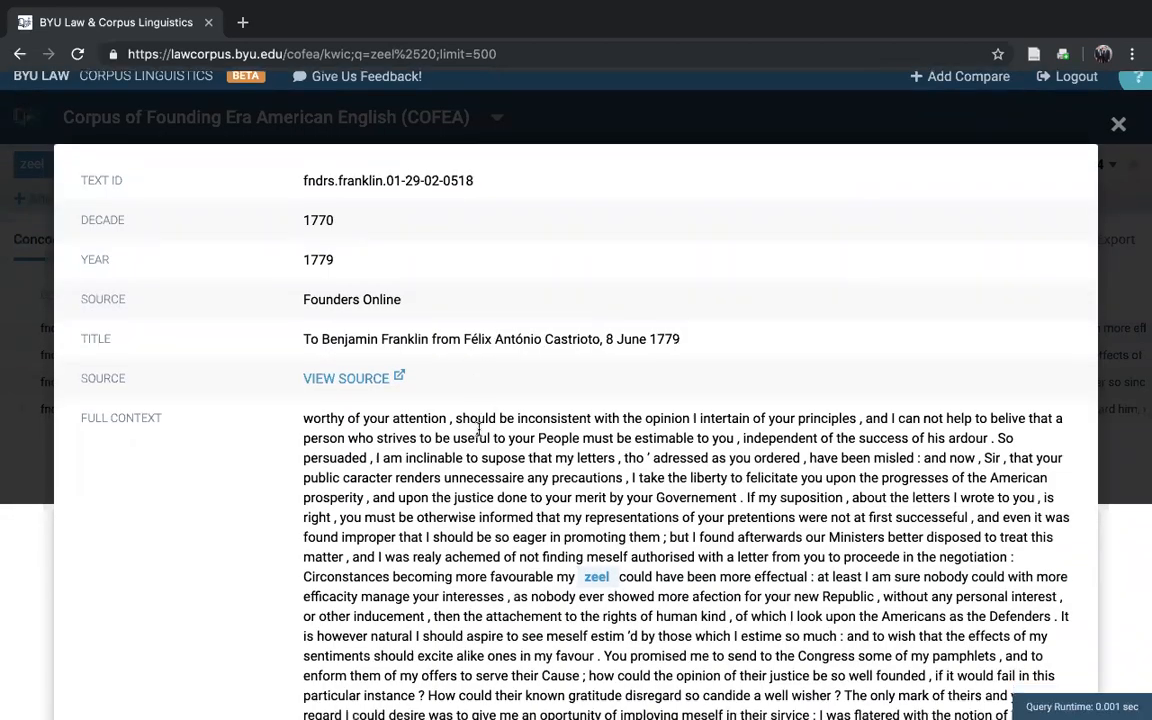
pyautogui.scroll(-1, 479, 428)
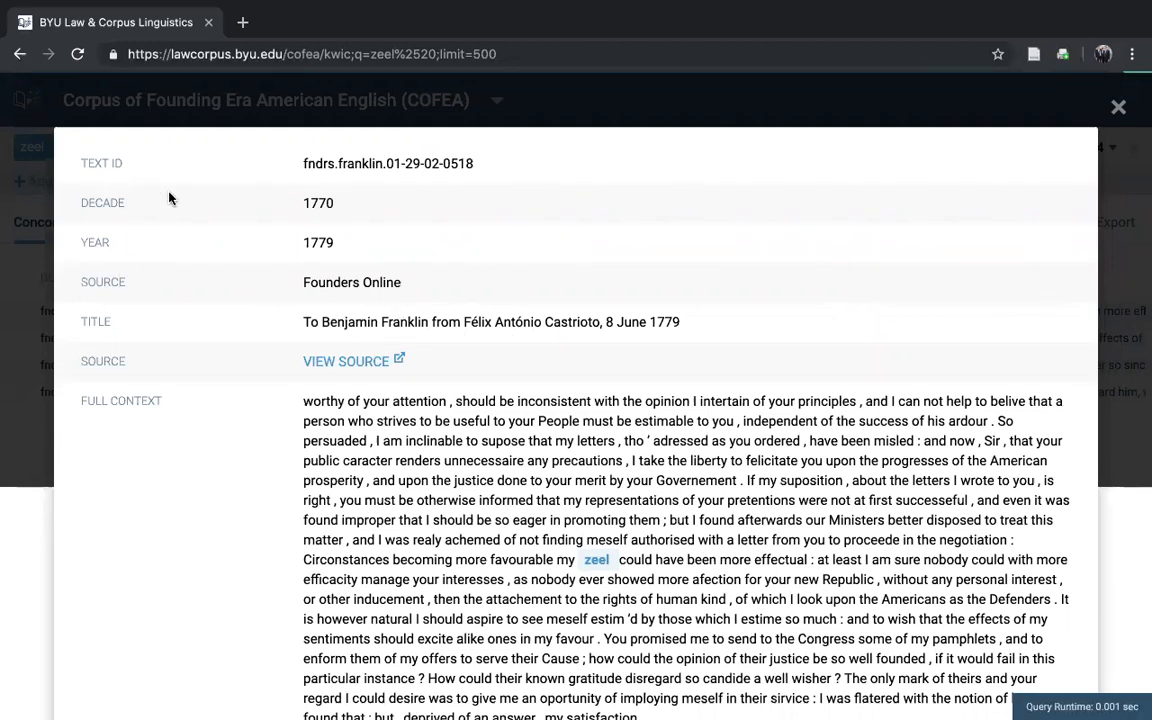
pyautogui.click(644, 102)
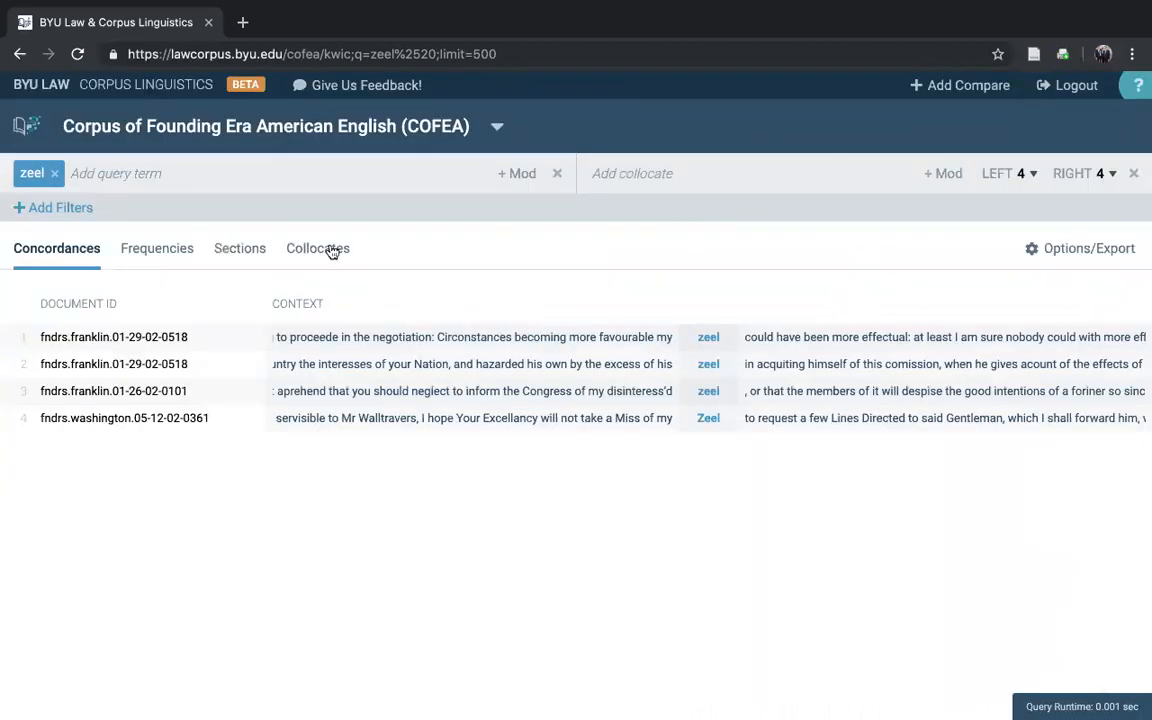
pyautogui.click(18, 52)
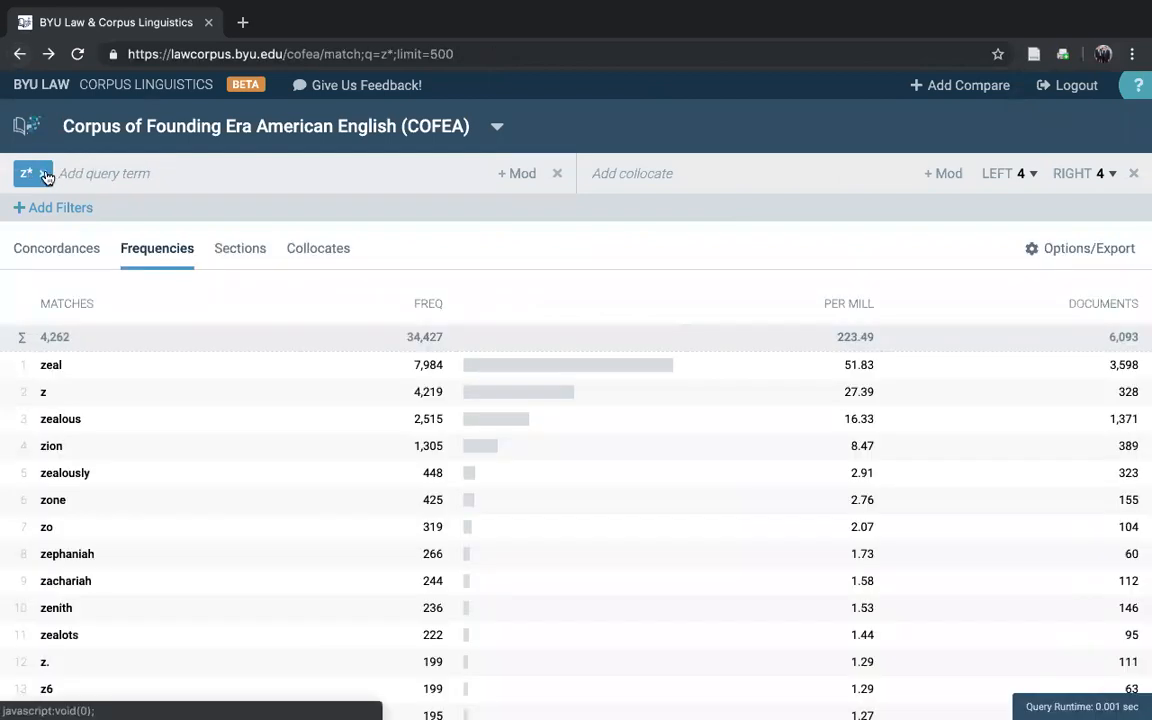
# Step: Replace the query with "*ing *" to list the frequencies of two-word phrases starting with an -ing word
pyautogui.click(45, 173)
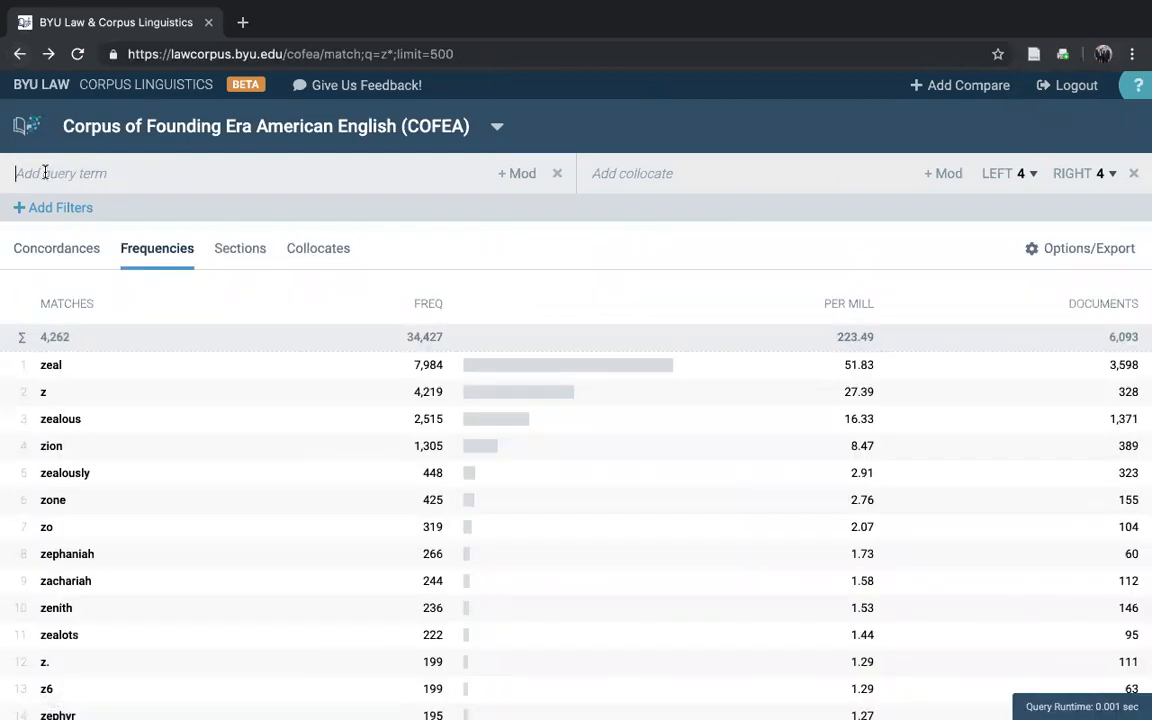
pyautogui.write('ing *')
pyautogui.press('Return')
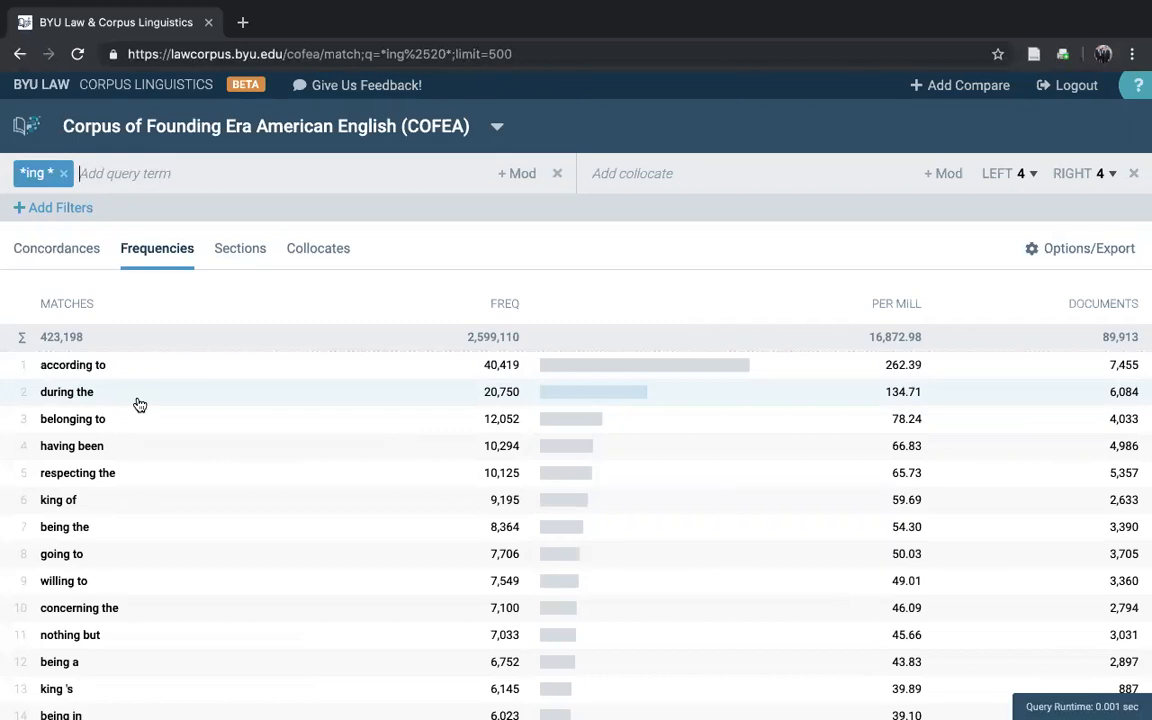
# Step: Clear the query, switch to the concordance view, and look over the available query modifiers
pyautogui.click(66, 176)
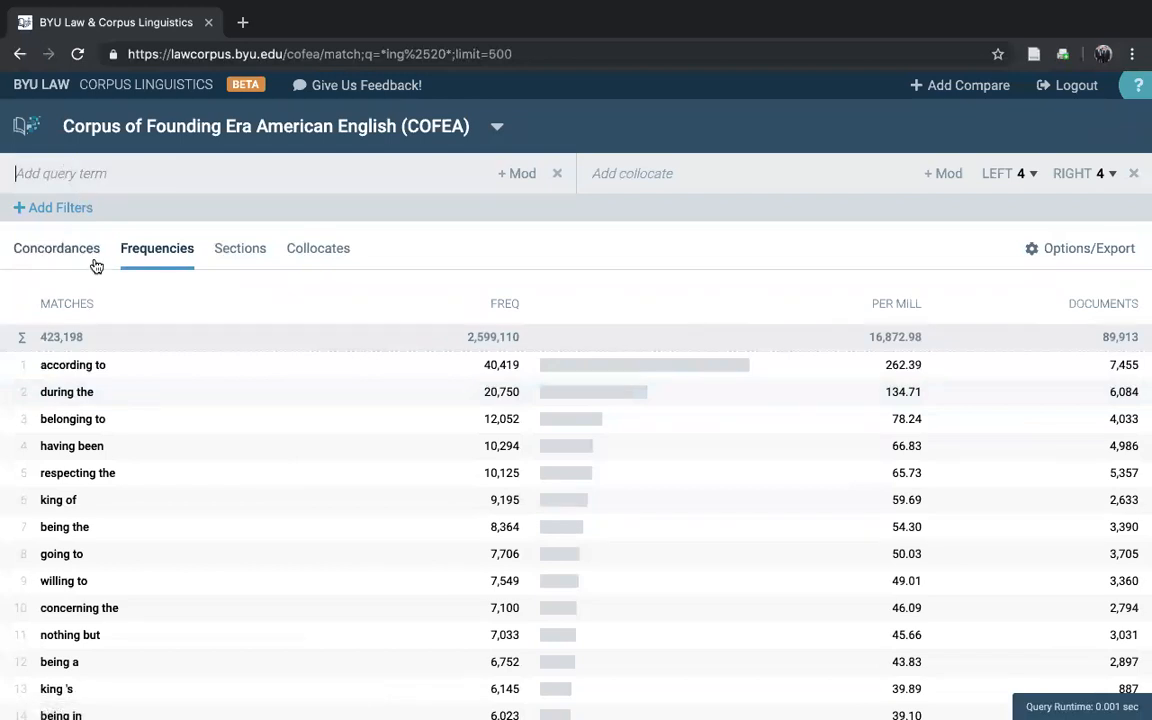
pyautogui.click(62, 250)
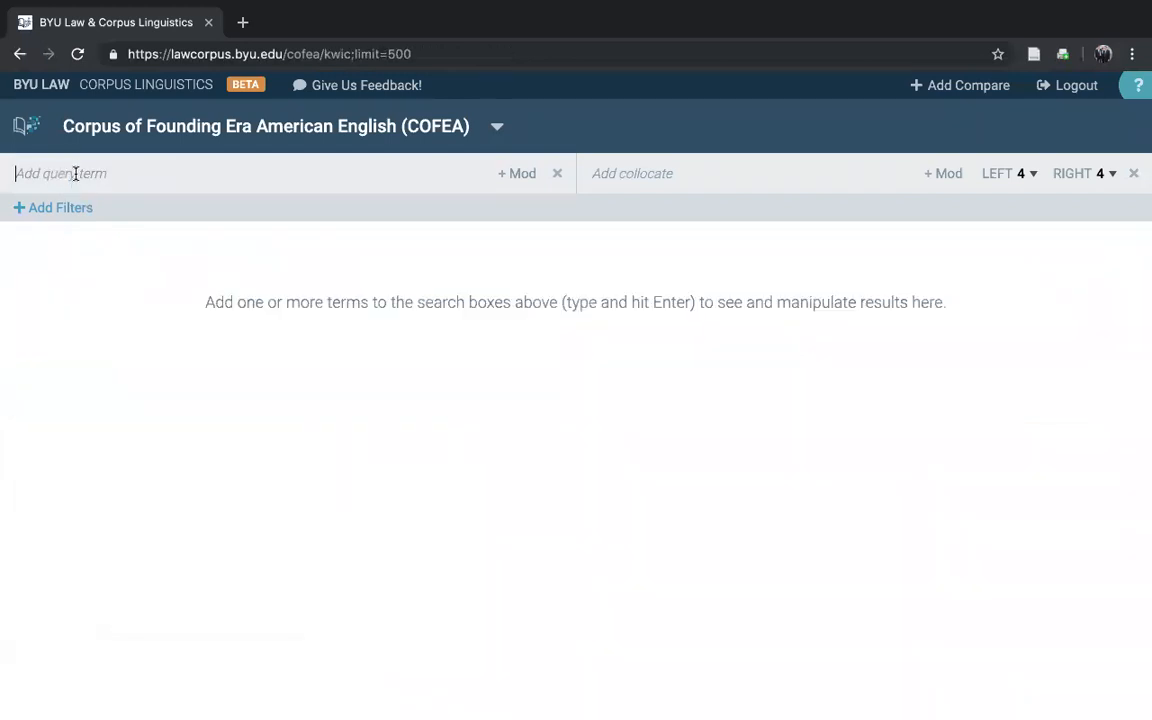
pyautogui.click(509, 175)
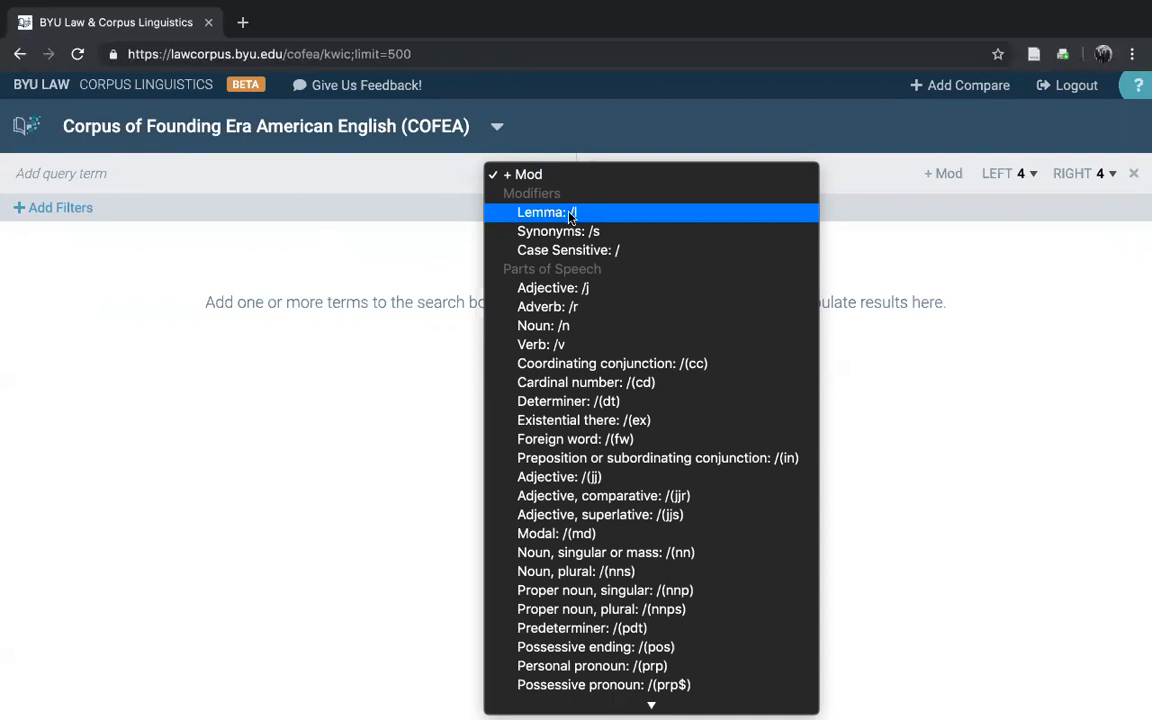
pyautogui.click(145, 173)
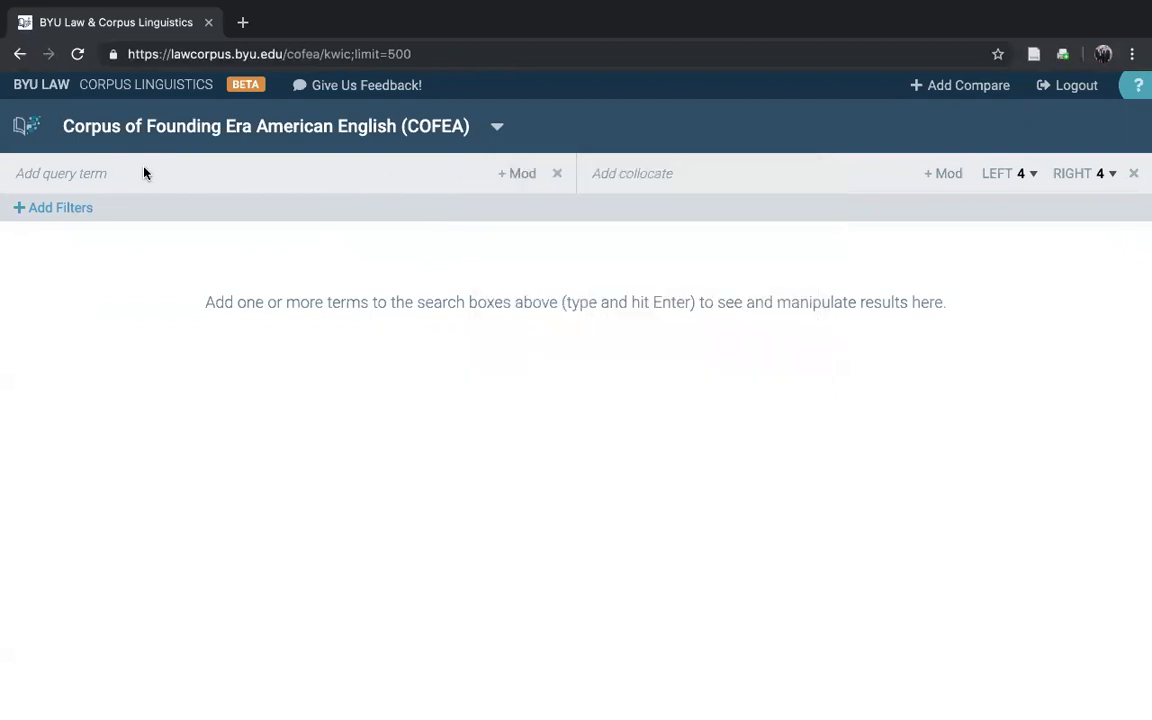
# Step: Search for "kick" with the Lemma modifier and show the frequencies of its word forms
pyautogui.write('kick')
pyautogui.click(500, 173)
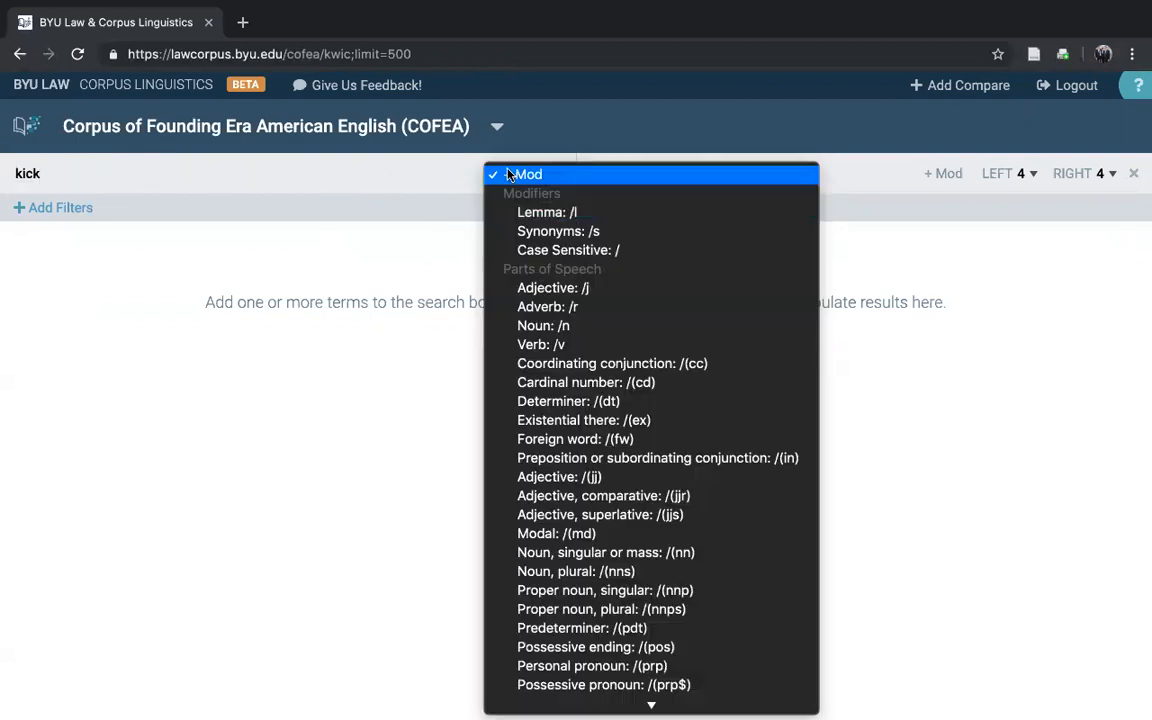
pyautogui.click(545, 212)
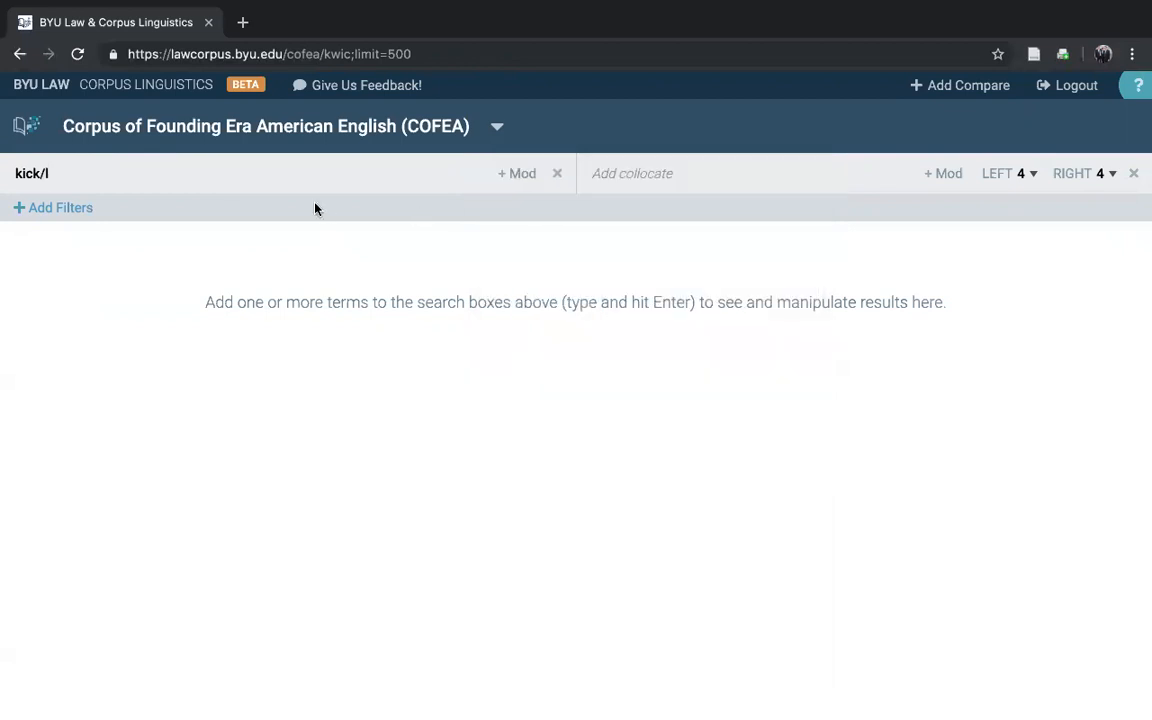
pyautogui.press('Return')
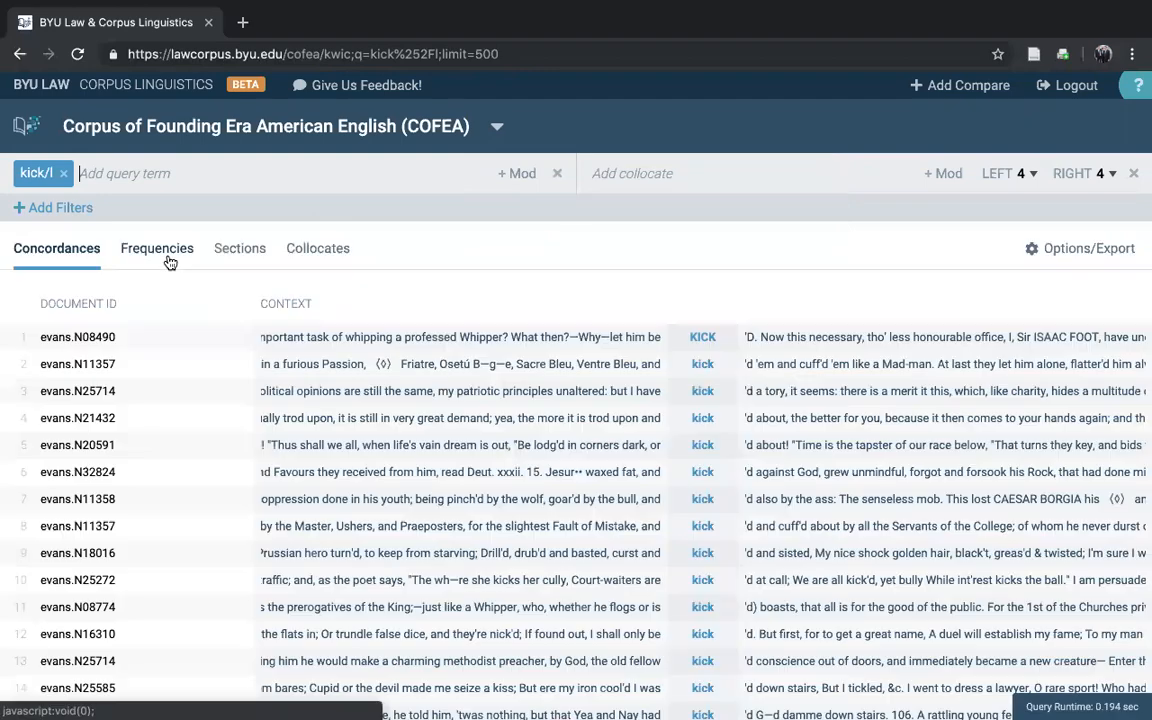
pyautogui.click(158, 250)
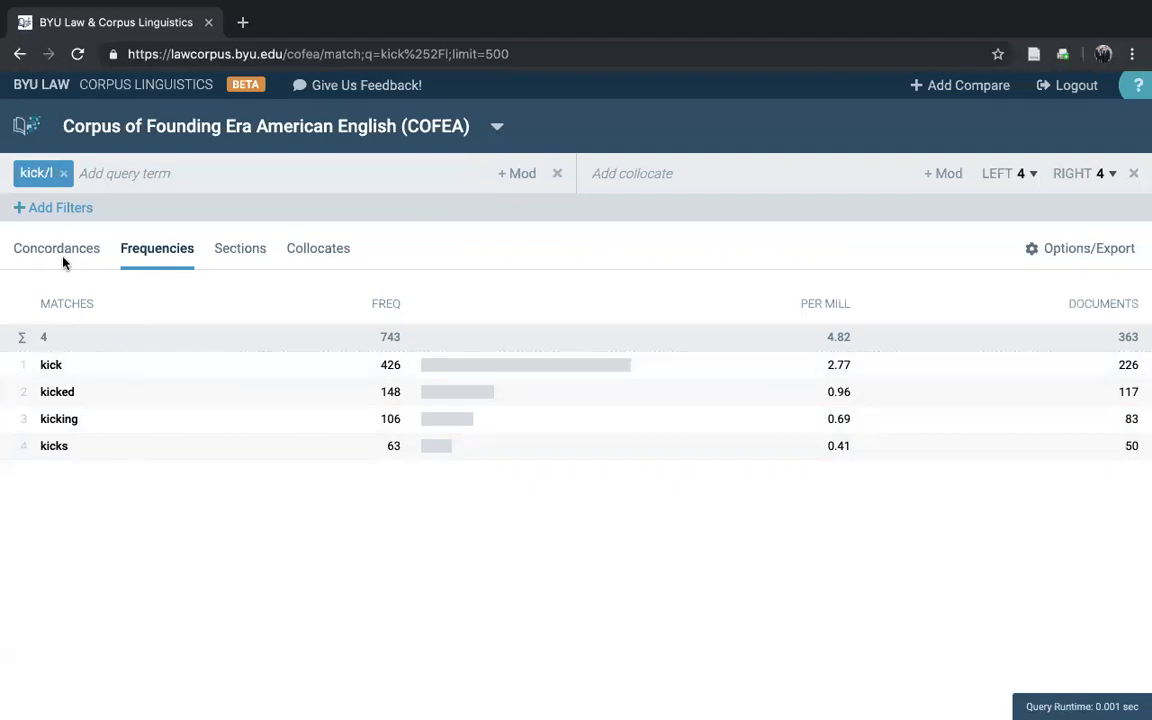
# Step: Replace the query with "declare" plus the Lemma modifier to list the frequencies of its forms
pyautogui.click(63, 173)
pyautogui.write('declare')
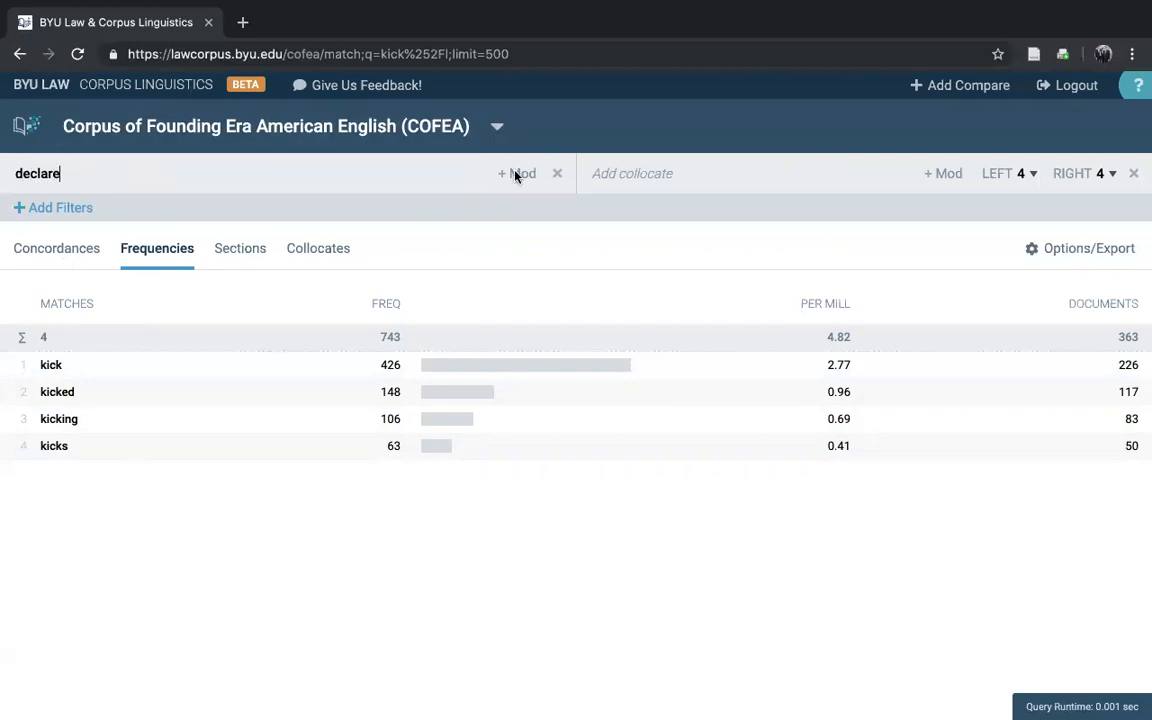
pyautogui.click(516, 175)
pyautogui.click(532, 211)
pyautogui.press('Return')
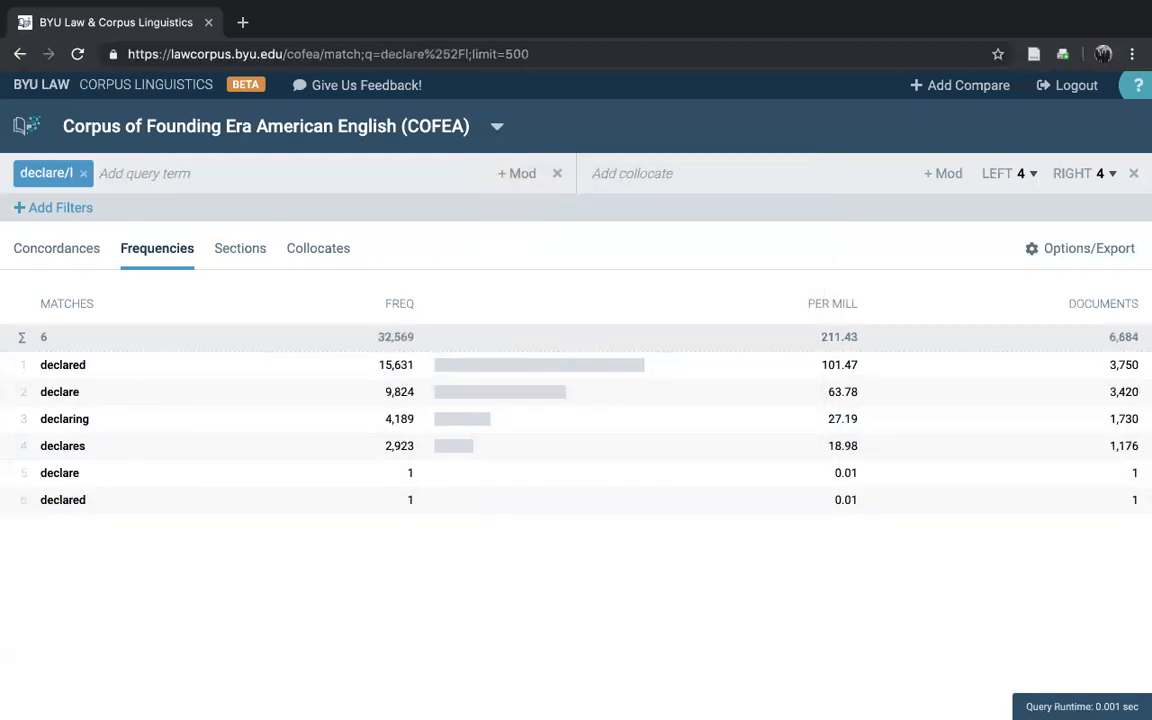
# Step: Replace the query with "declaration" plus the Lemma modifier to list the frequencies of its forms
pyautogui.click(83, 173)
pyautogui.write('declaration')
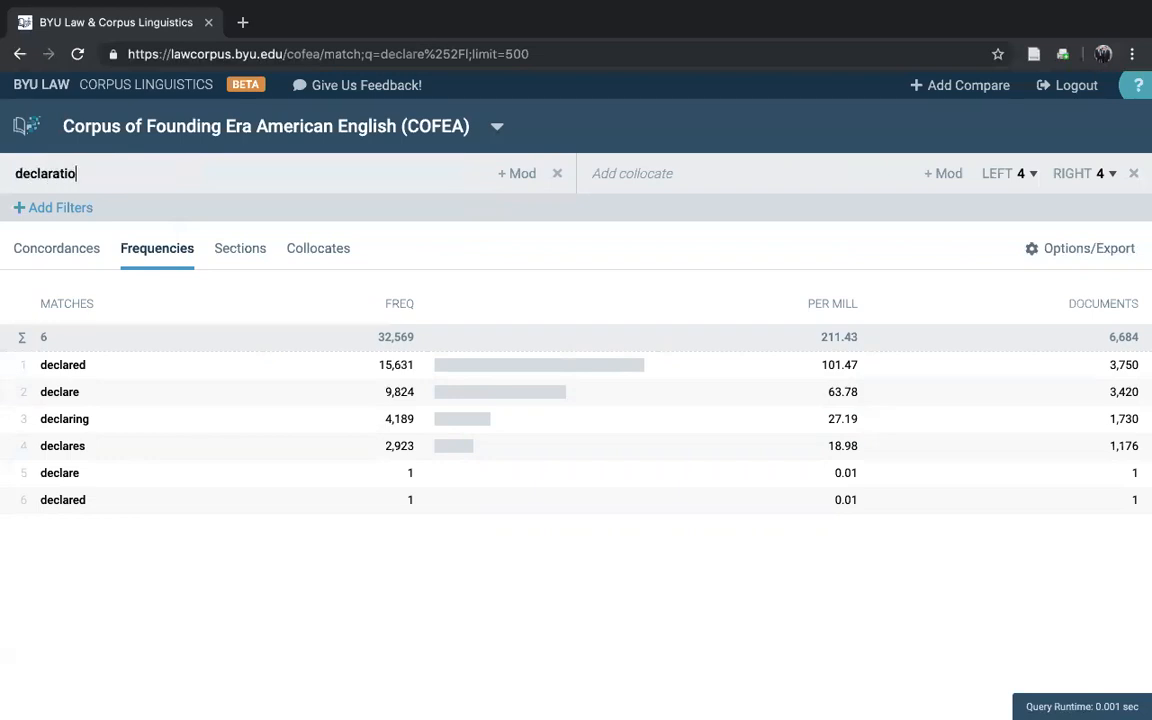
pyautogui.click(520, 174)
pyautogui.click(531, 214)
pyautogui.press('Return')
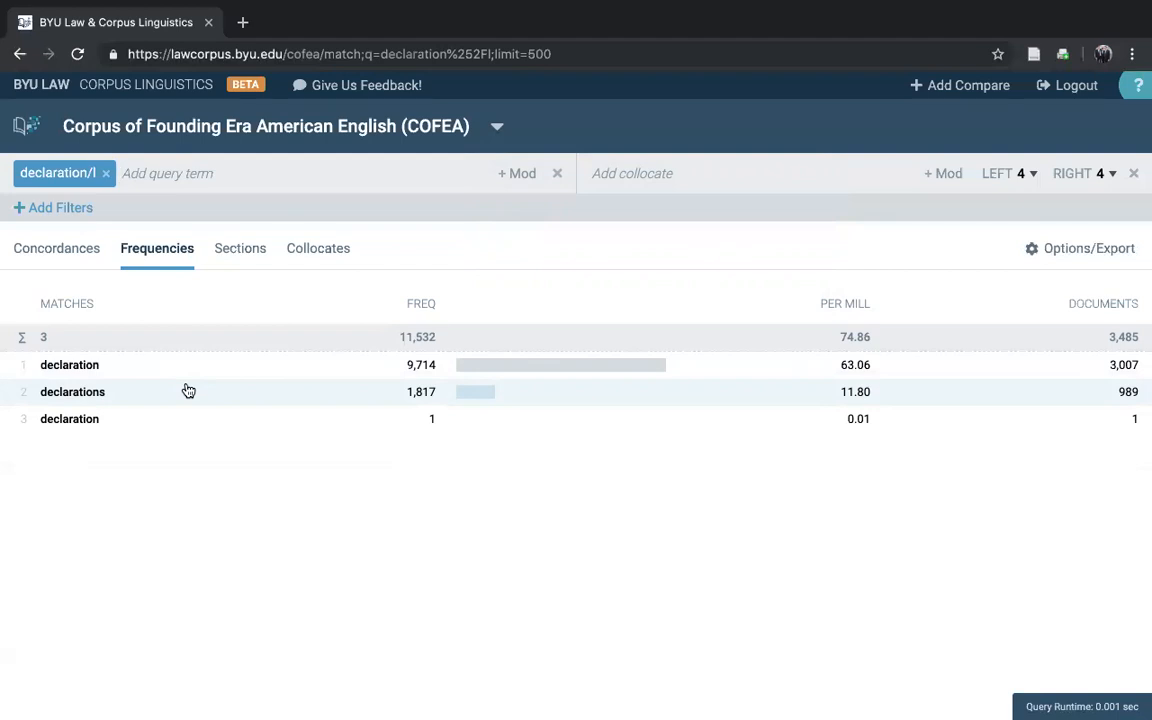
# Step: Look through the full list of part-of-speech modifiers available for the query term
pyautogui.click(518, 178)
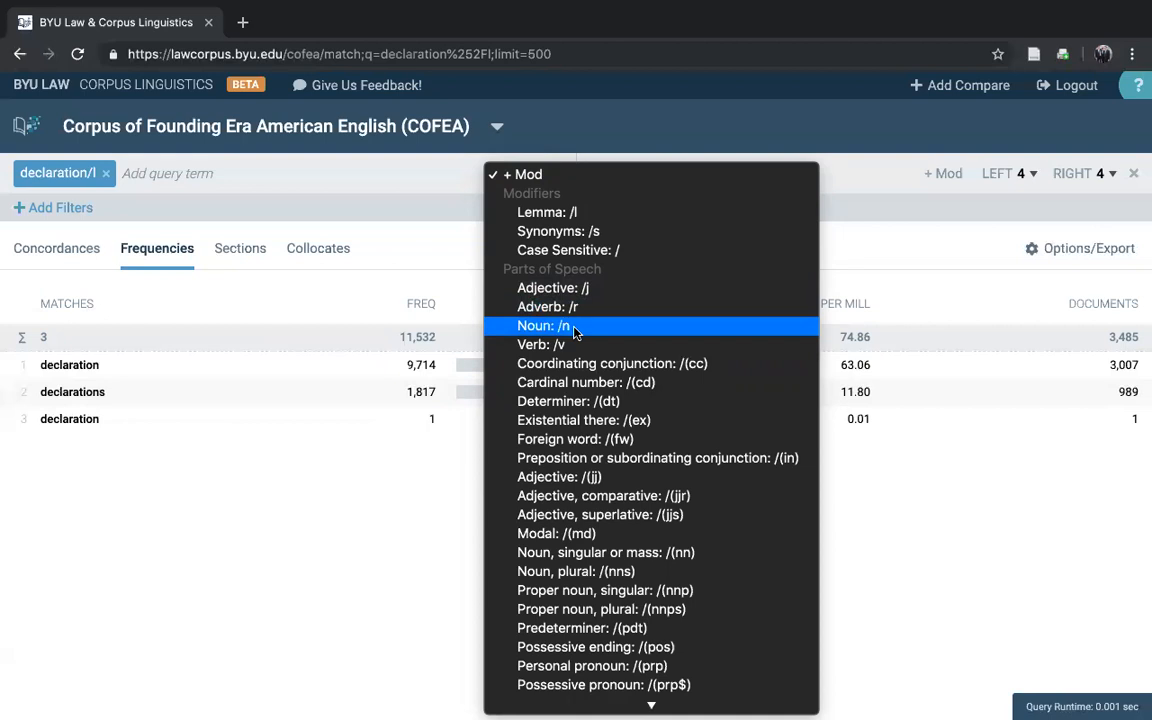
pyautogui.scroll(-5, 590, 535)
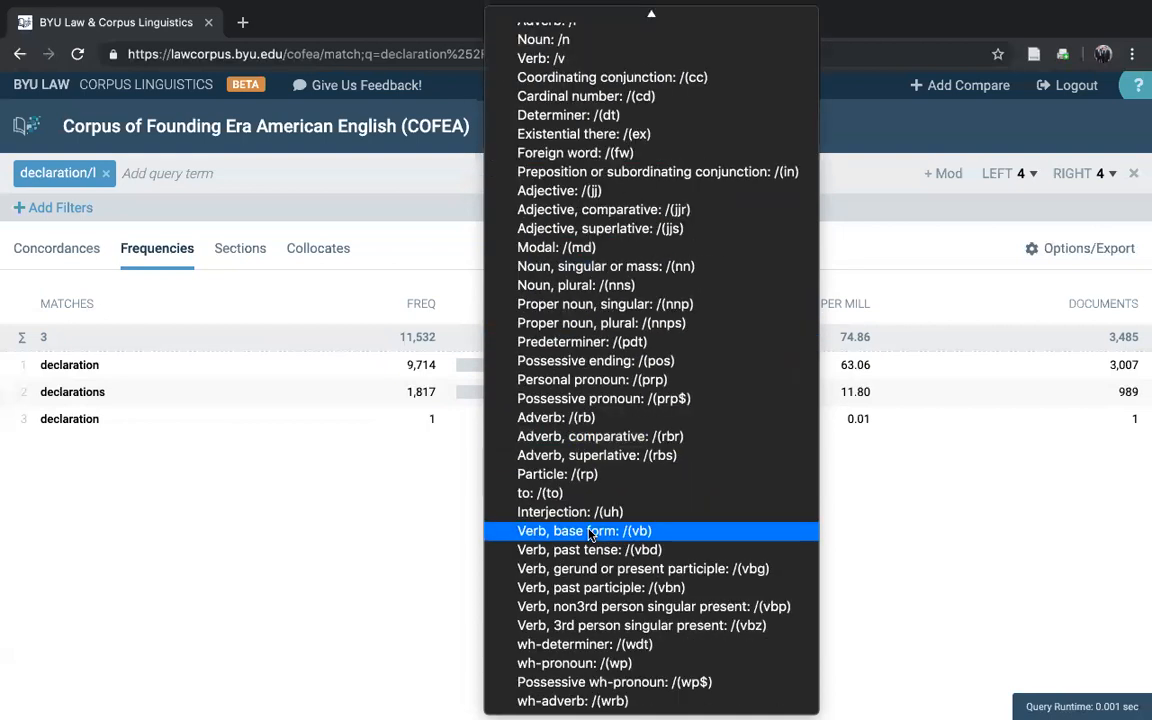
pyautogui.scroll(3, 655, 187)
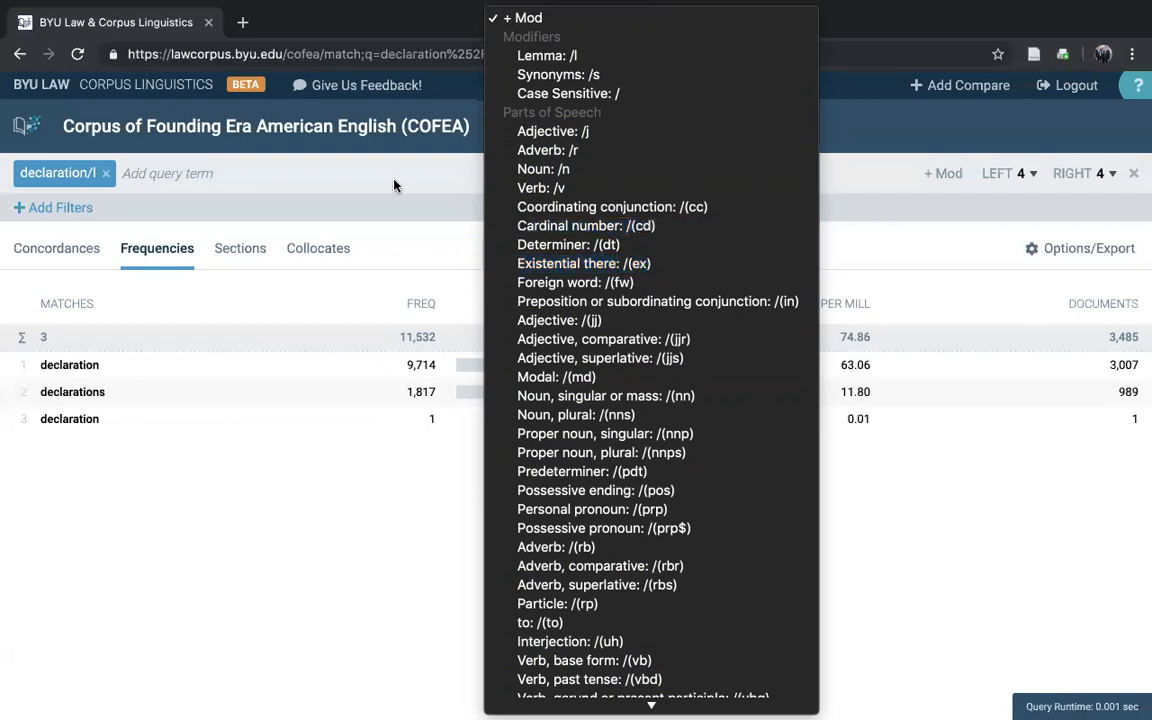
# Step: Replace the query with "harm" plus the Verb modifier and view its frequency and concordance lines
pyautogui.click(108, 173)
pyautogui.click(106, 173)
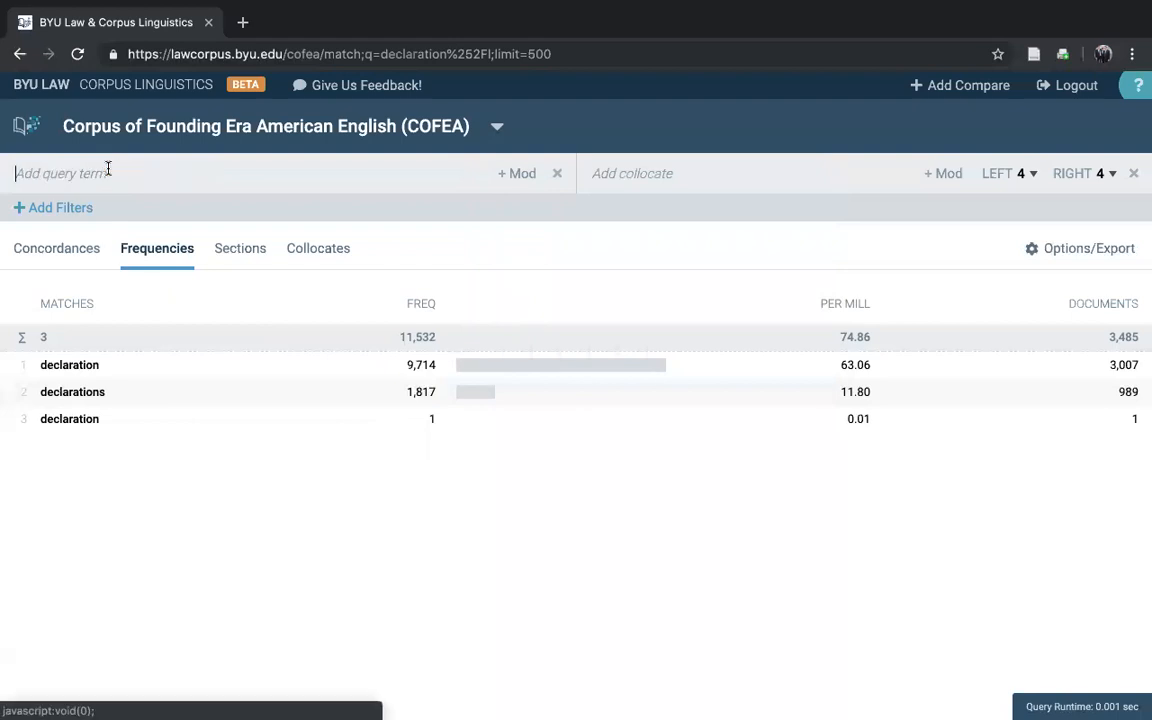
pyautogui.write('harm')
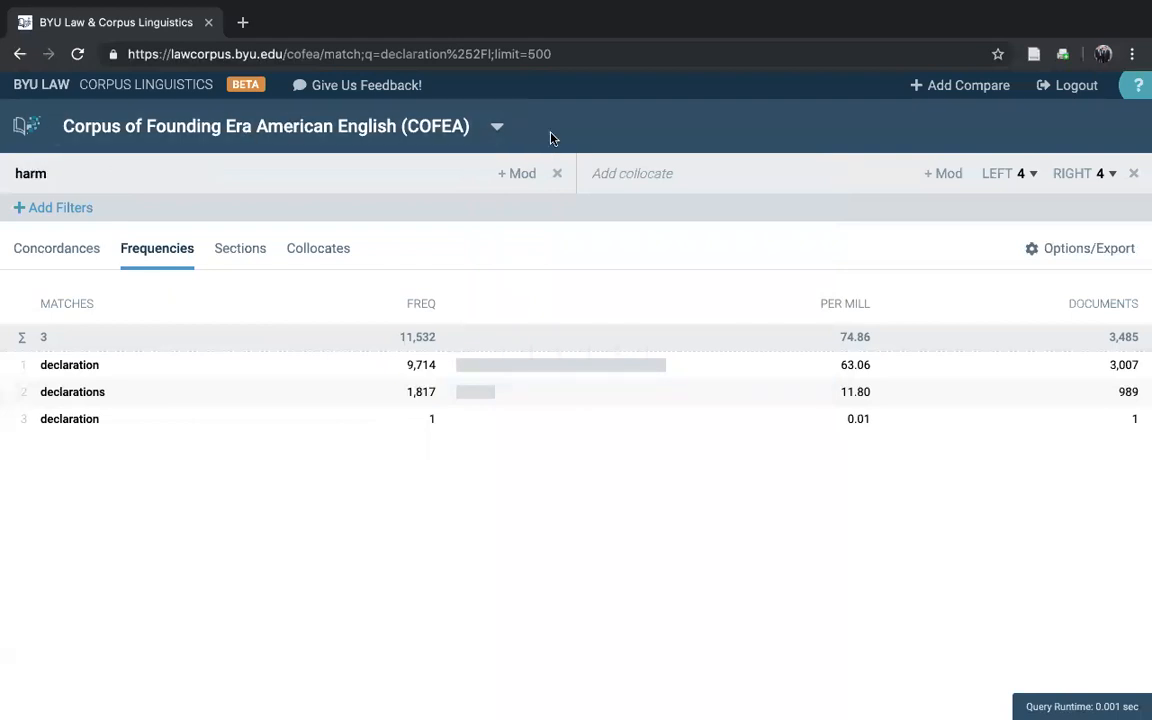
pyautogui.click(520, 174)
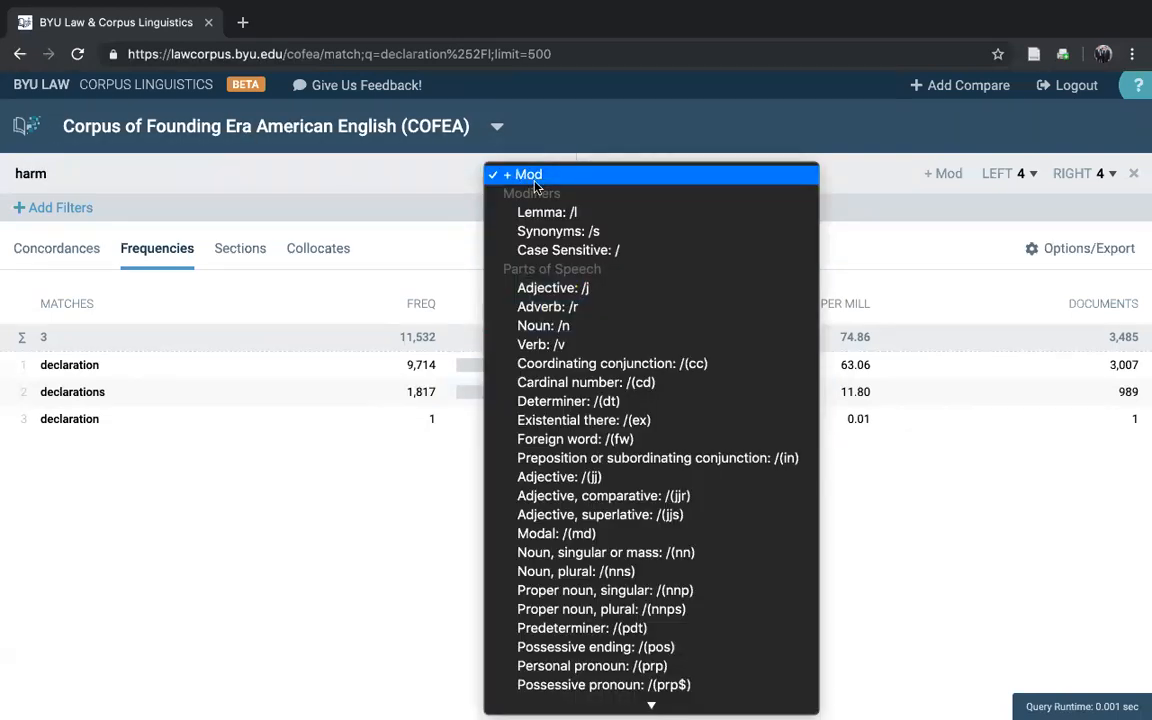
pyautogui.click(561, 343)
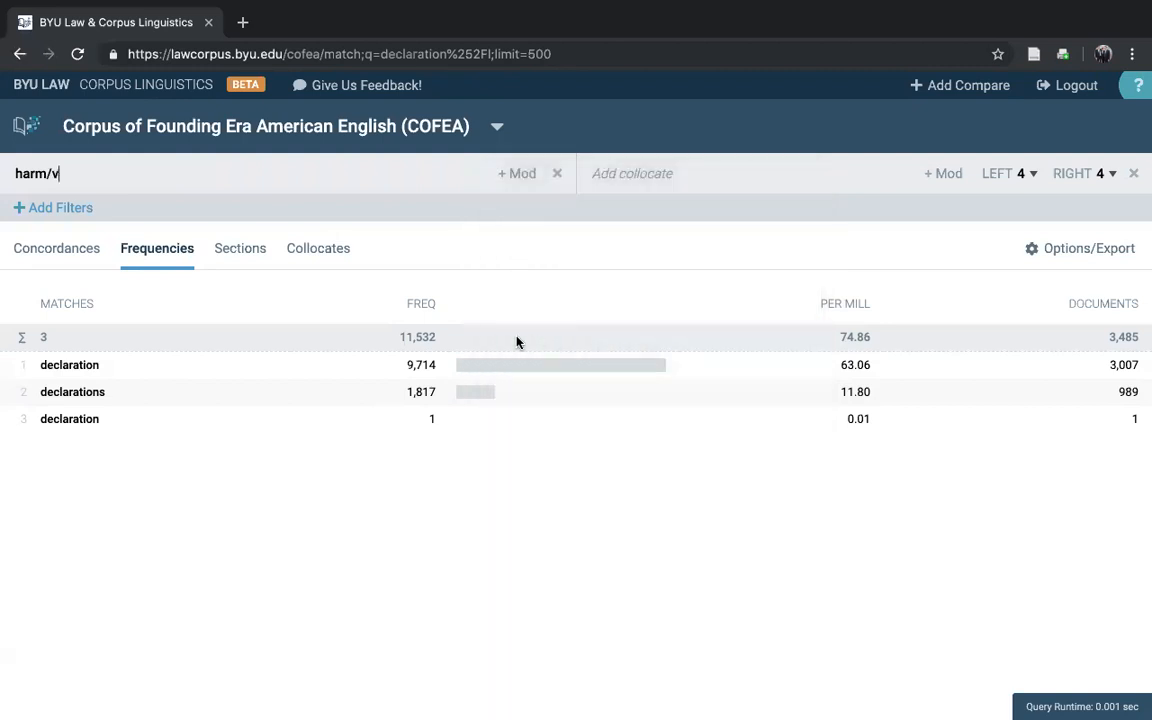
pyautogui.press('Return')
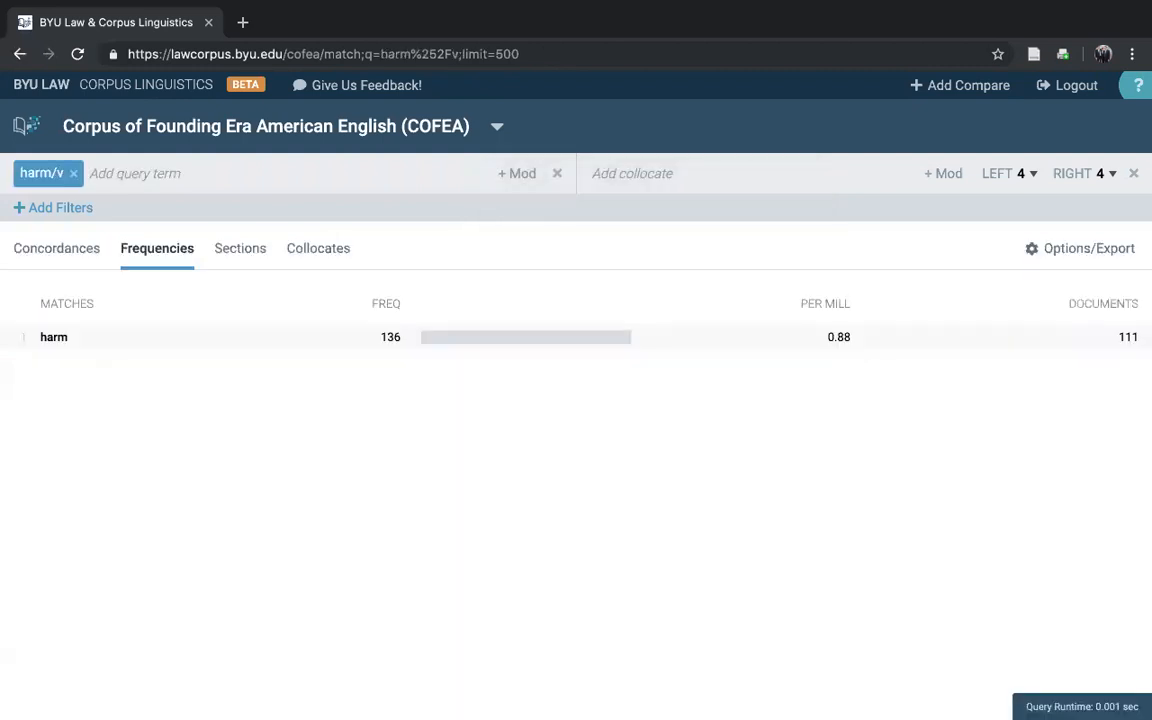
pyautogui.click(314, 350)
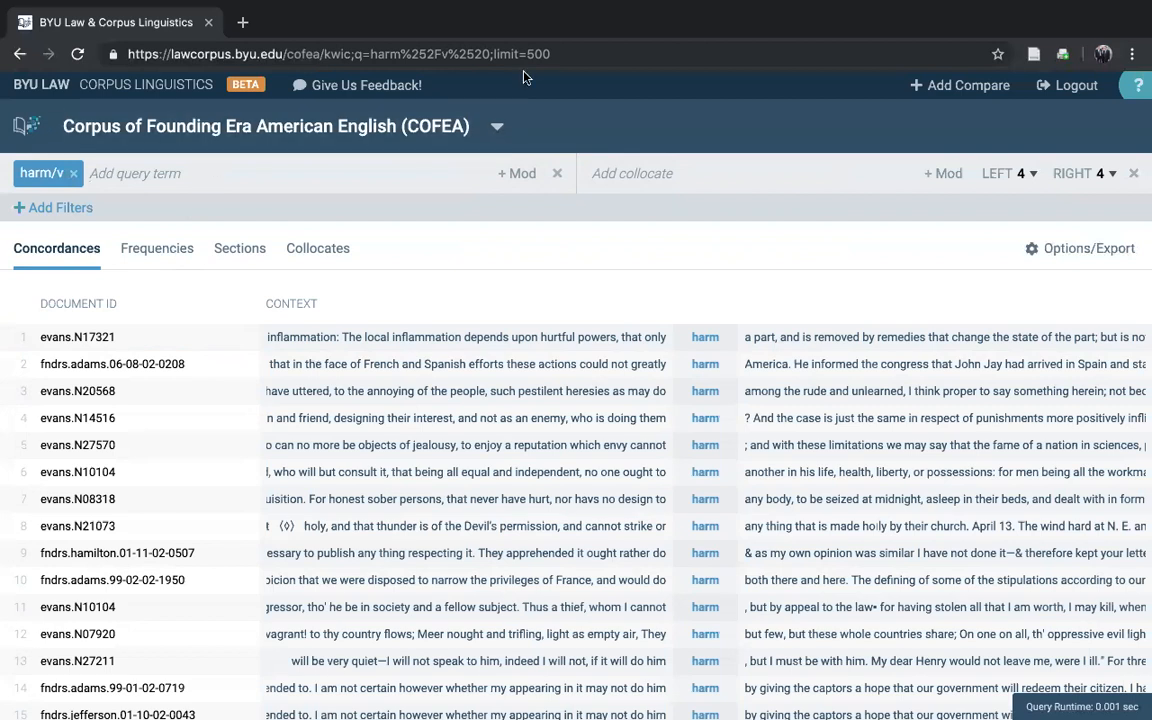
# Step: Add a side-by-side comparison and search COFEA for "domestic violence" in both panes
pyautogui.click(937, 90)
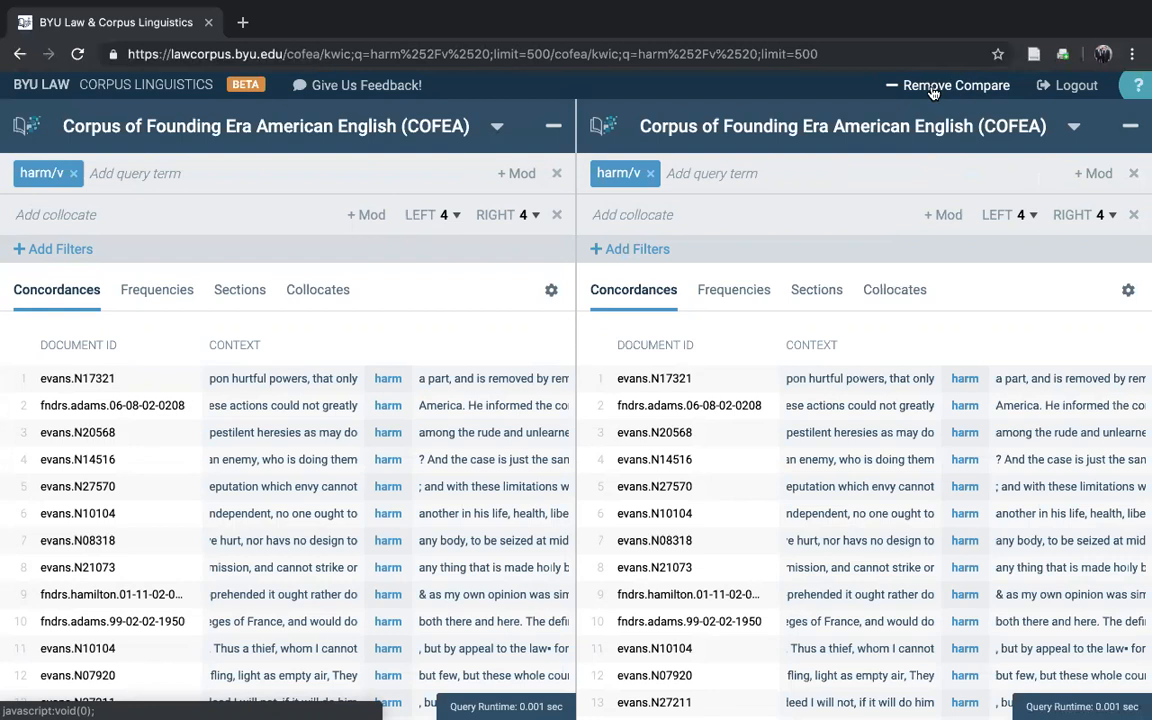
pyautogui.click(73, 175)
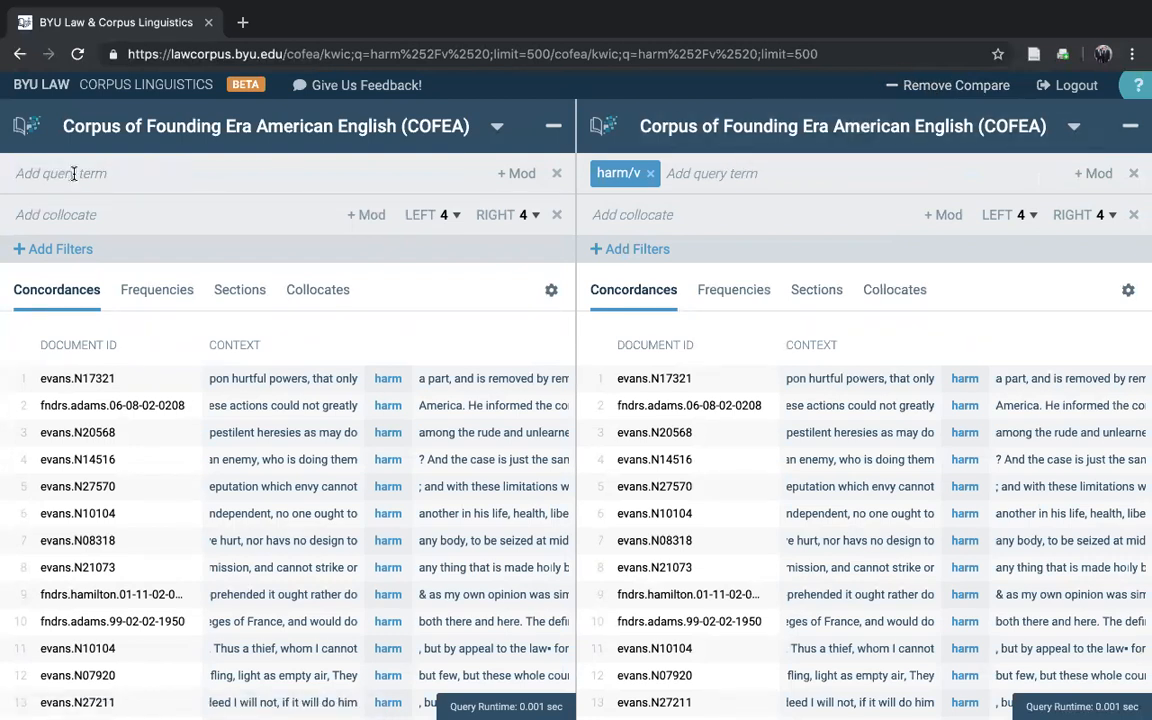
pyautogui.write('domestic violence')
pyautogui.press('Return')
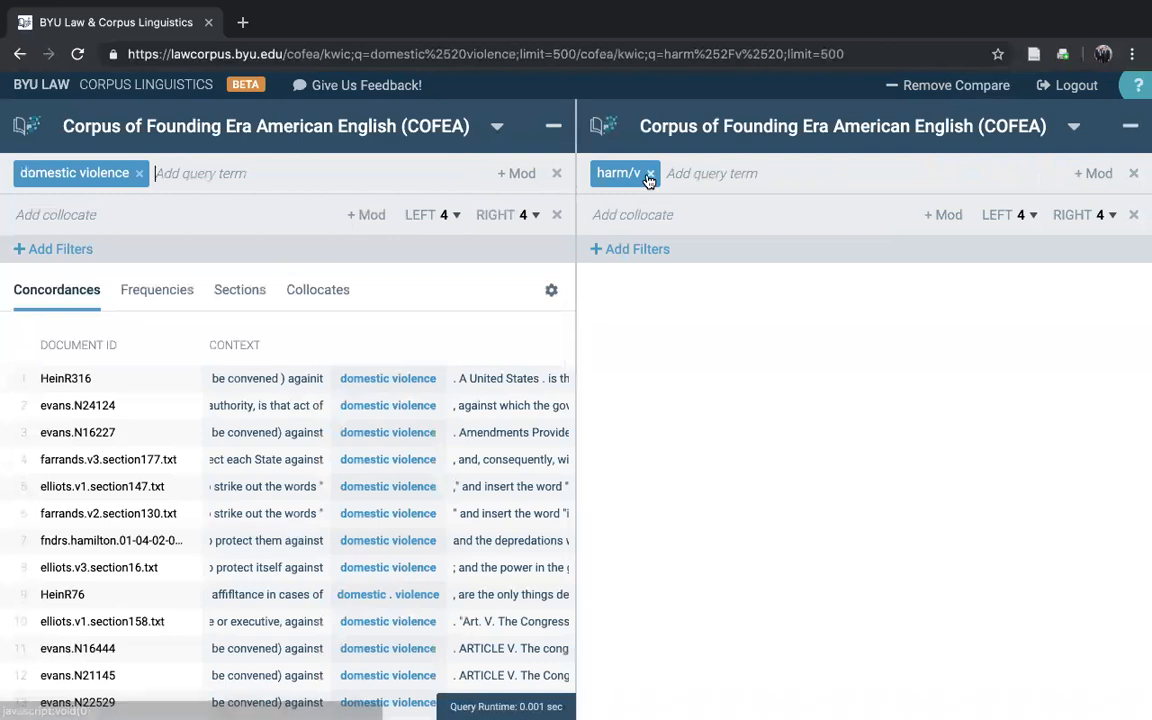
pyautogui.click(650, 173)
pyautogui.write('dome')
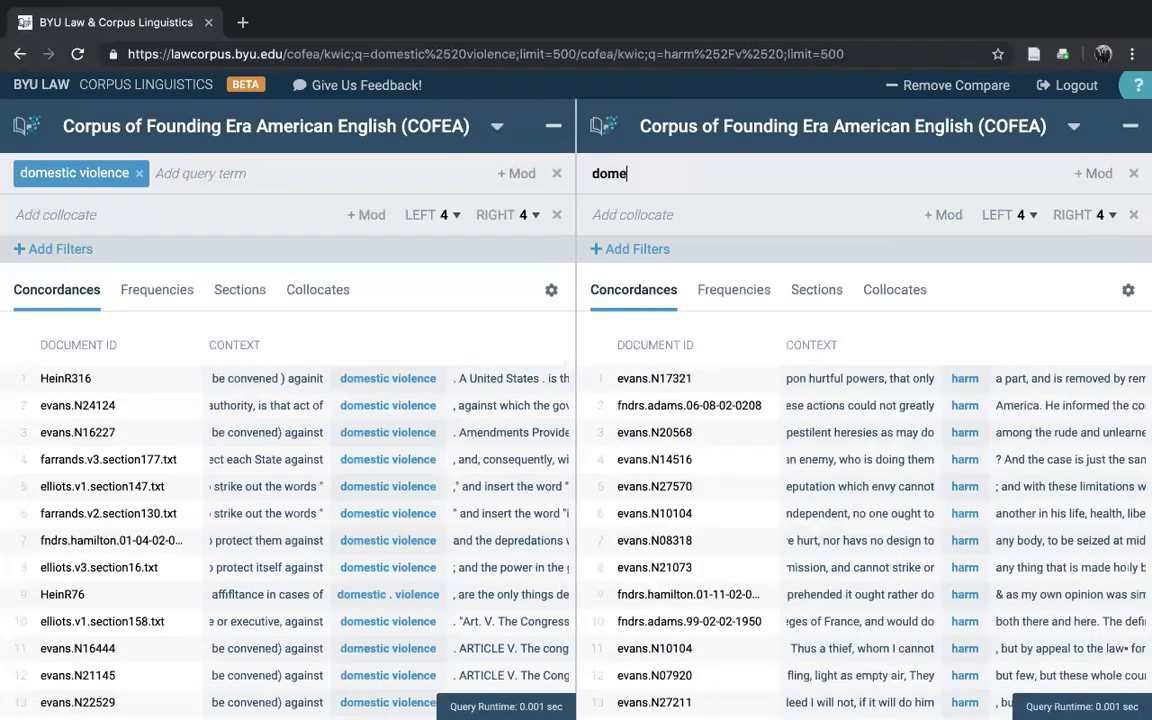
pyautogui.write('stic violence')
pyautogui.press('Return')
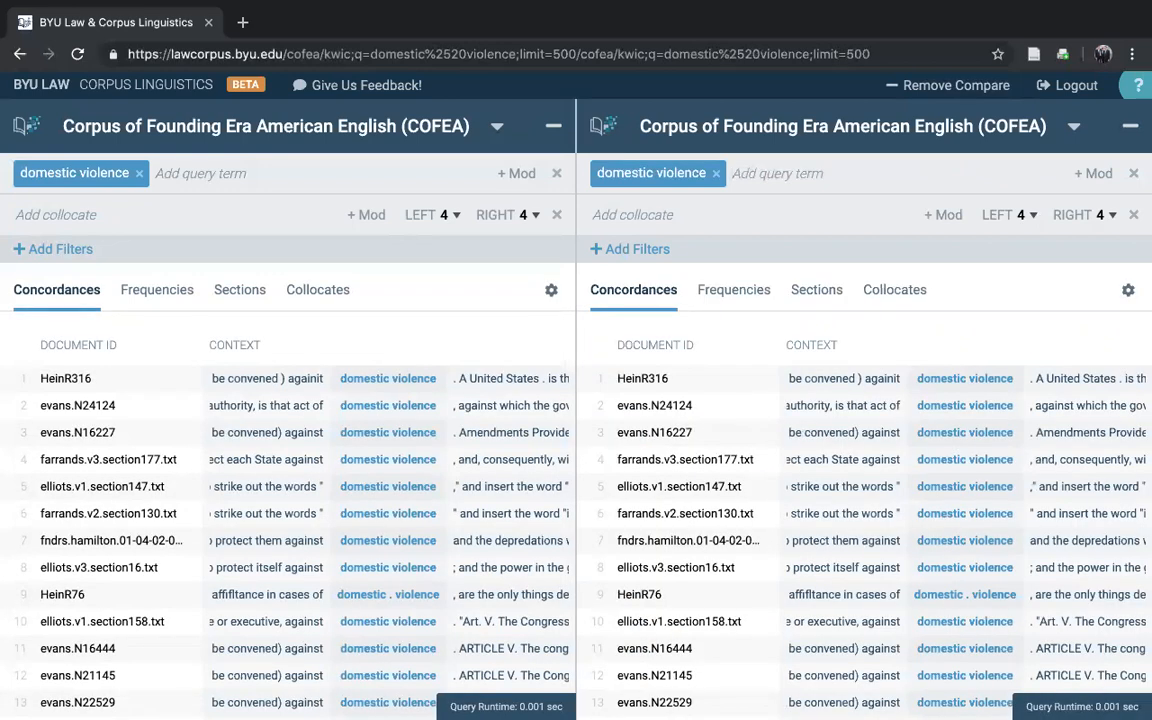
# Step: Switch the second pane to the Corpus of Supreme Court of the United States and compare the "domestic violence" concordance lines of both corpora
pyautogui.click(1073, 129)
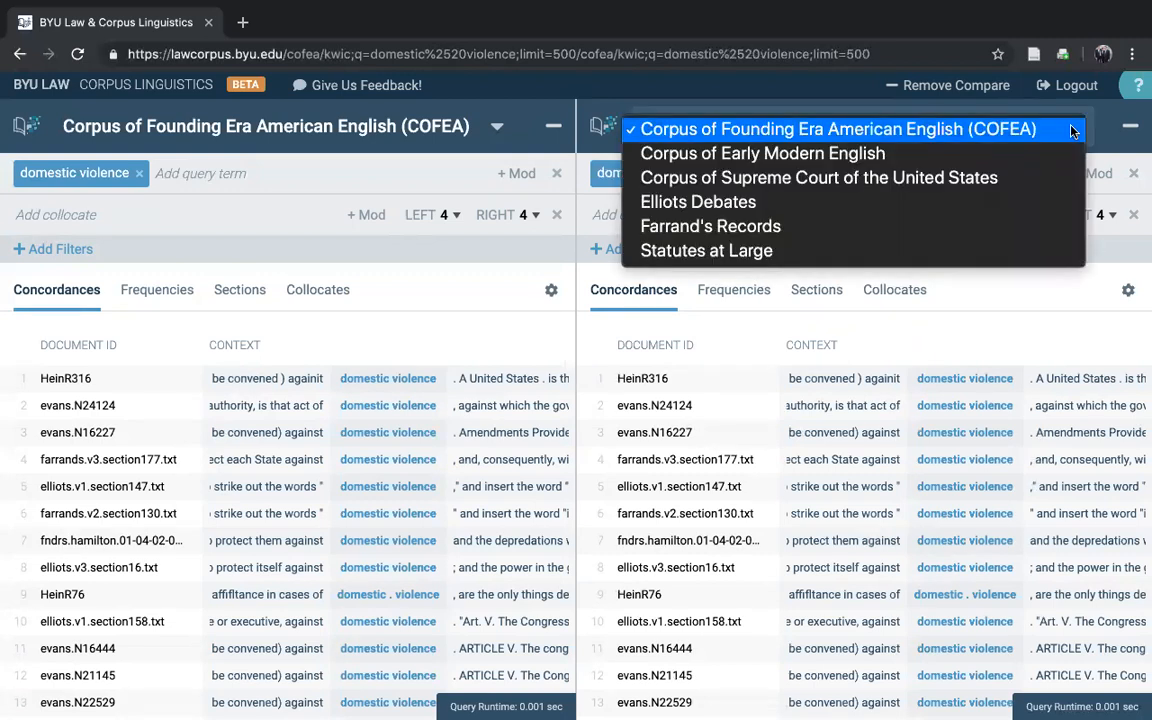
pyautogui.click(777, 180)
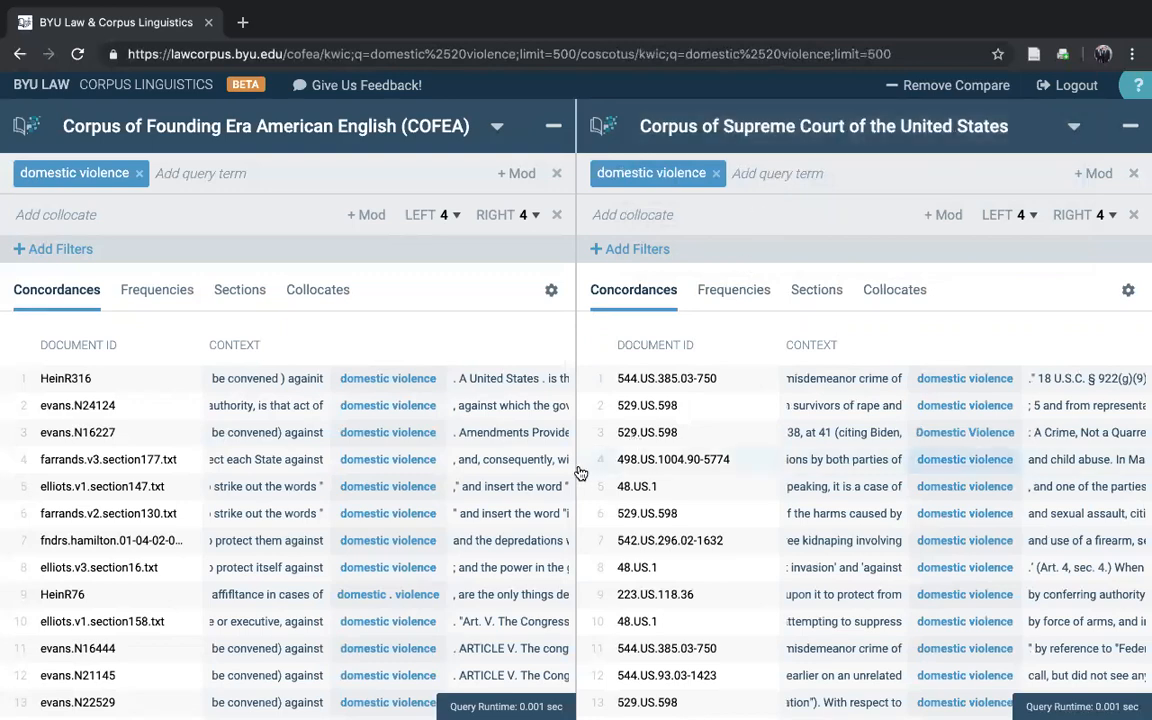
pyautogui.scroll(-5, 575, 415)
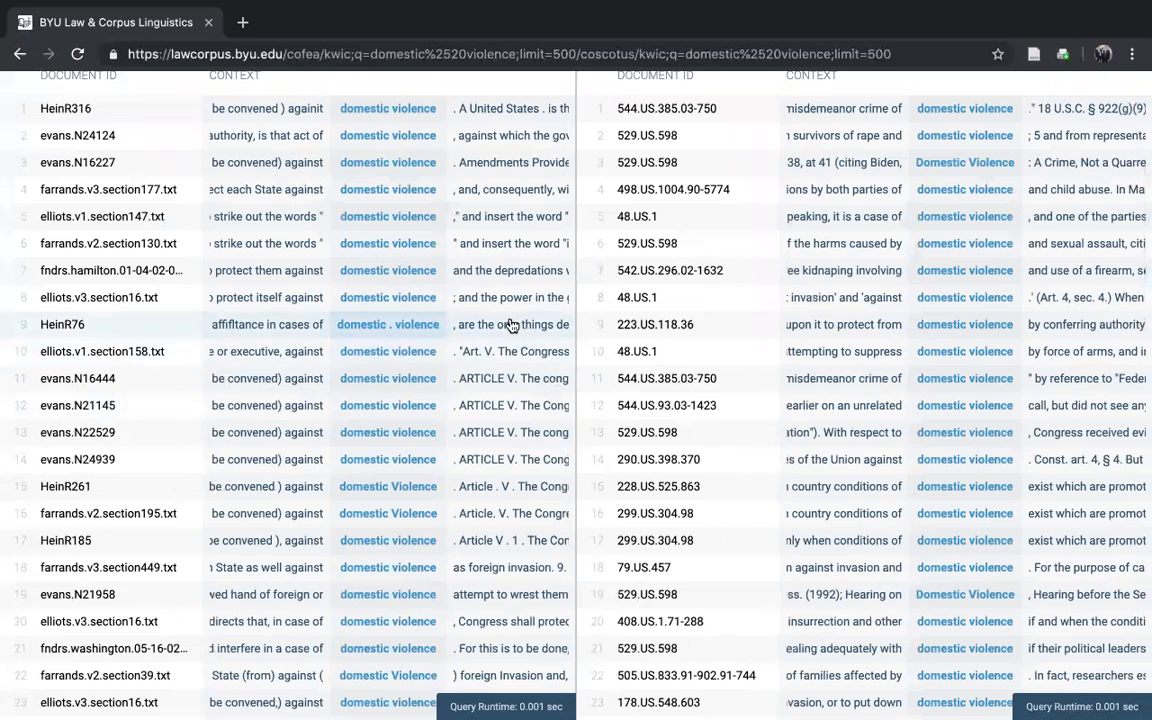
pyautogui.scroll(-2, 511, 326)
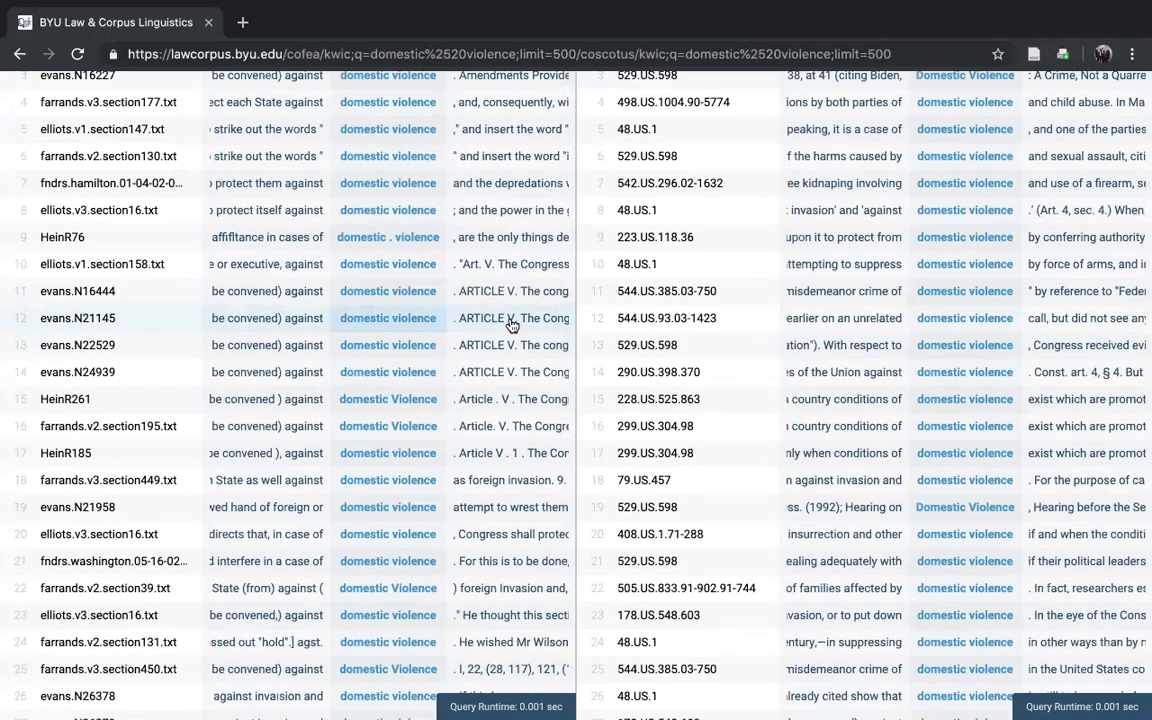
pyautogui.scroll(4, 512, 327)
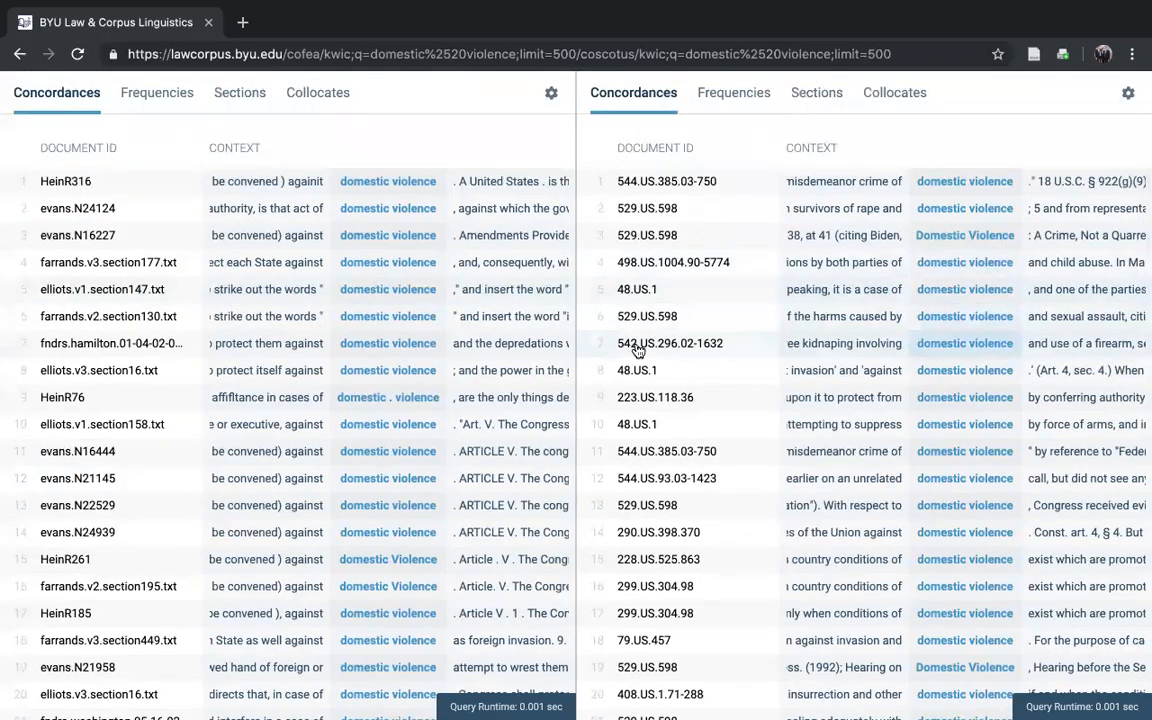
pyautogui.scroll(-2, 764, 420)
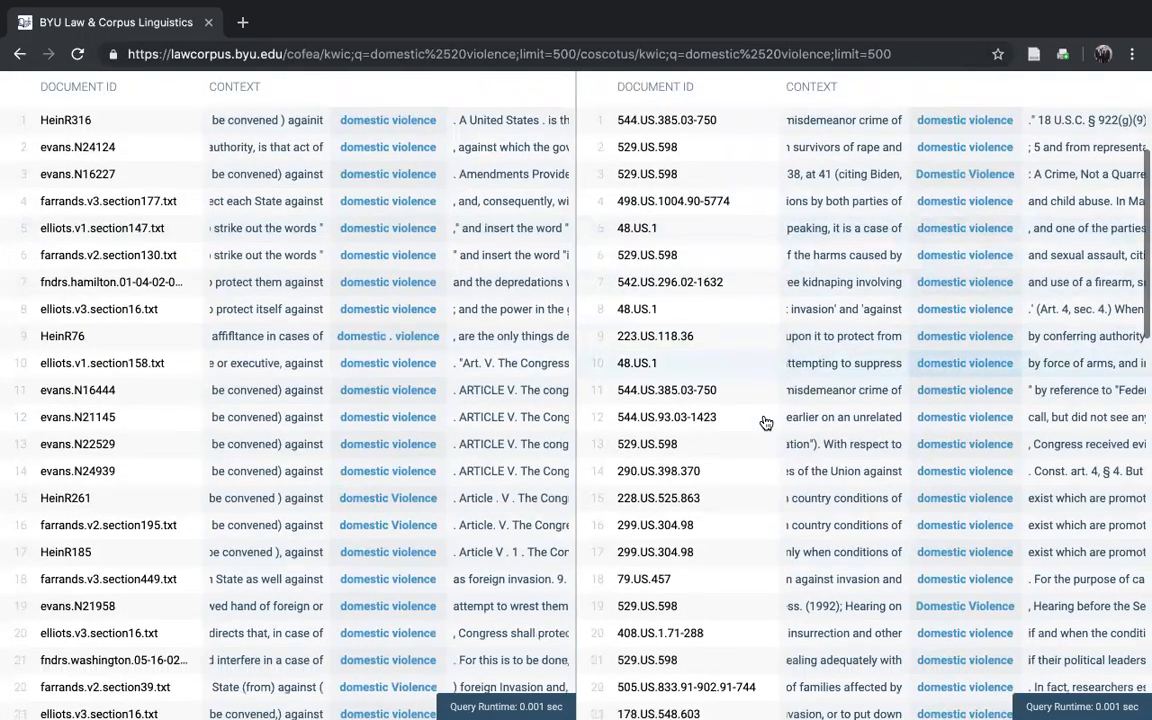
pyautogui.scroll(6, 764, 420)
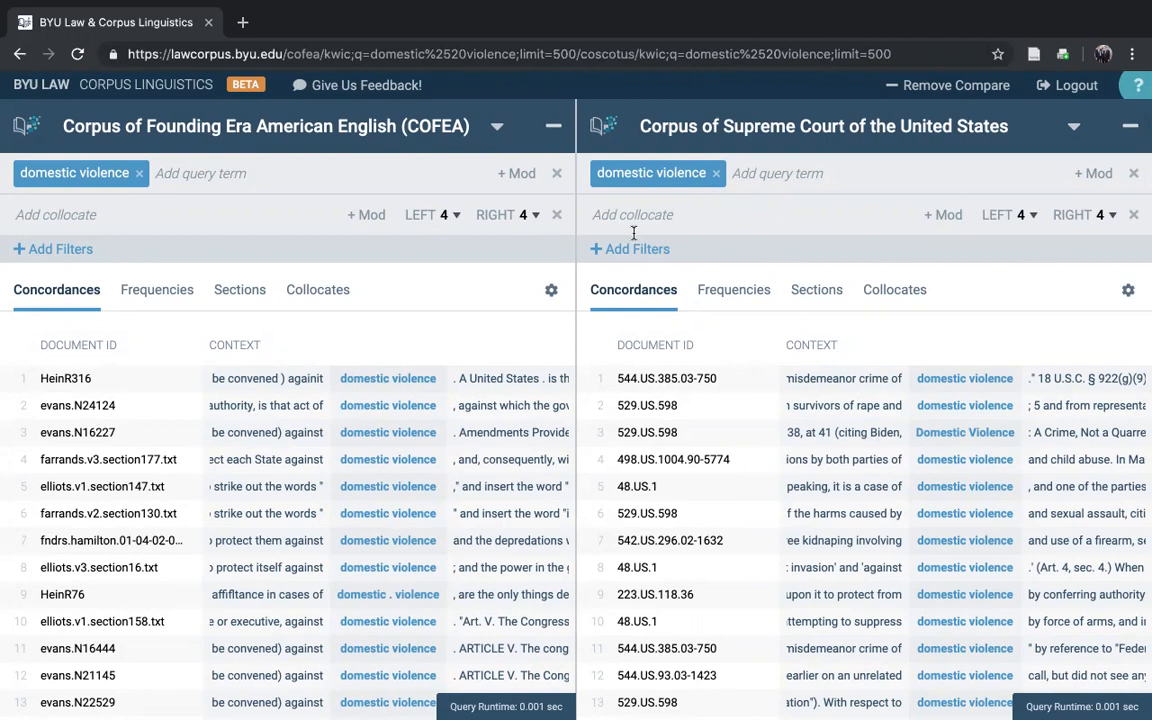
# Step: Replace the queries with "freedom of *" in COFEA and "freedom of the *" in the Supreme Court corpus
pyautogui.click(139, 173)
pyautogui.click(716, 173)
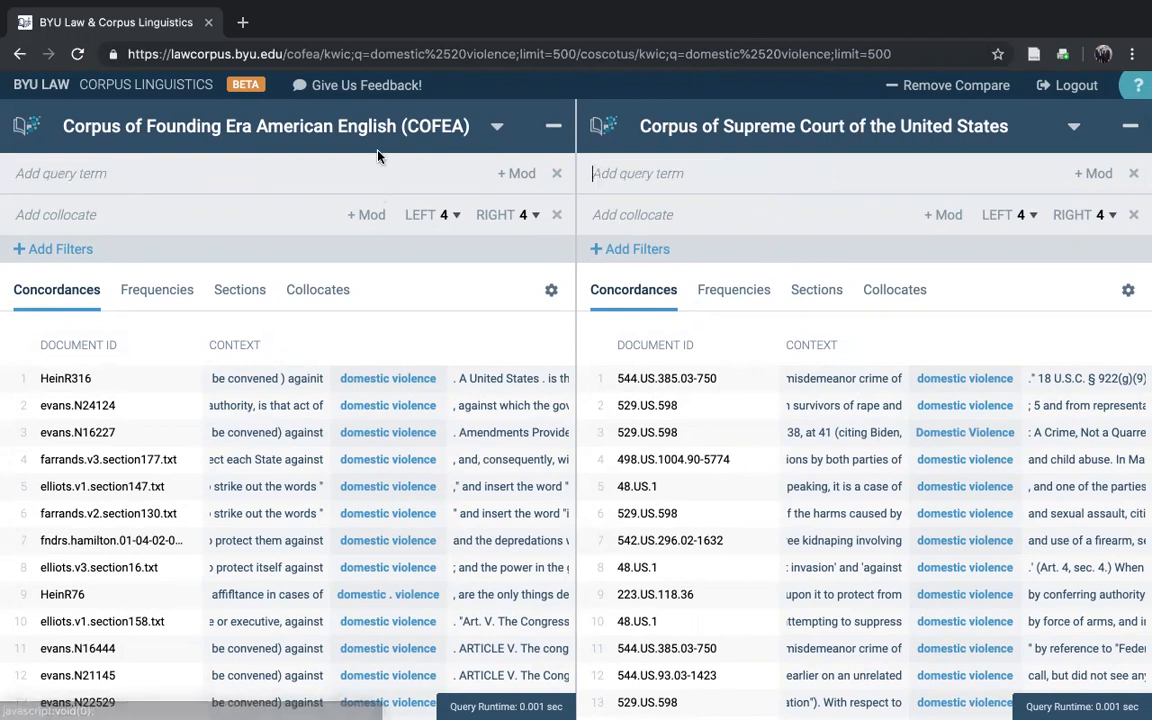
pyautogui.click(88, 173)
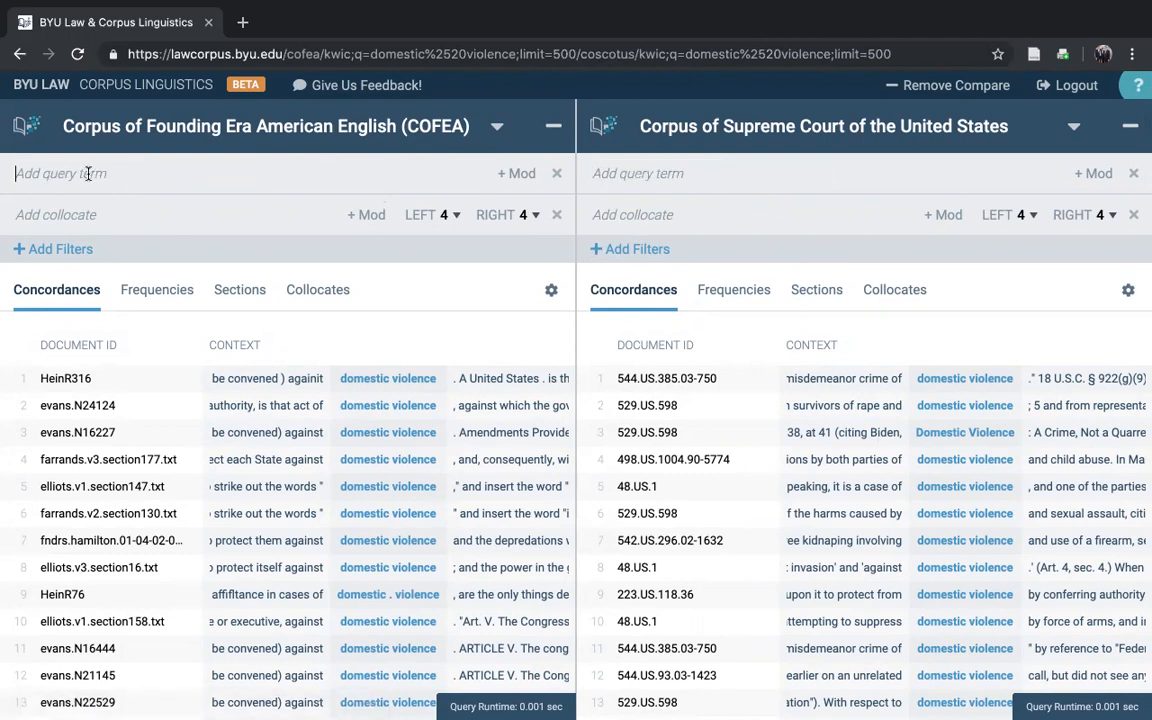
pyautogui.write('freedom of *')
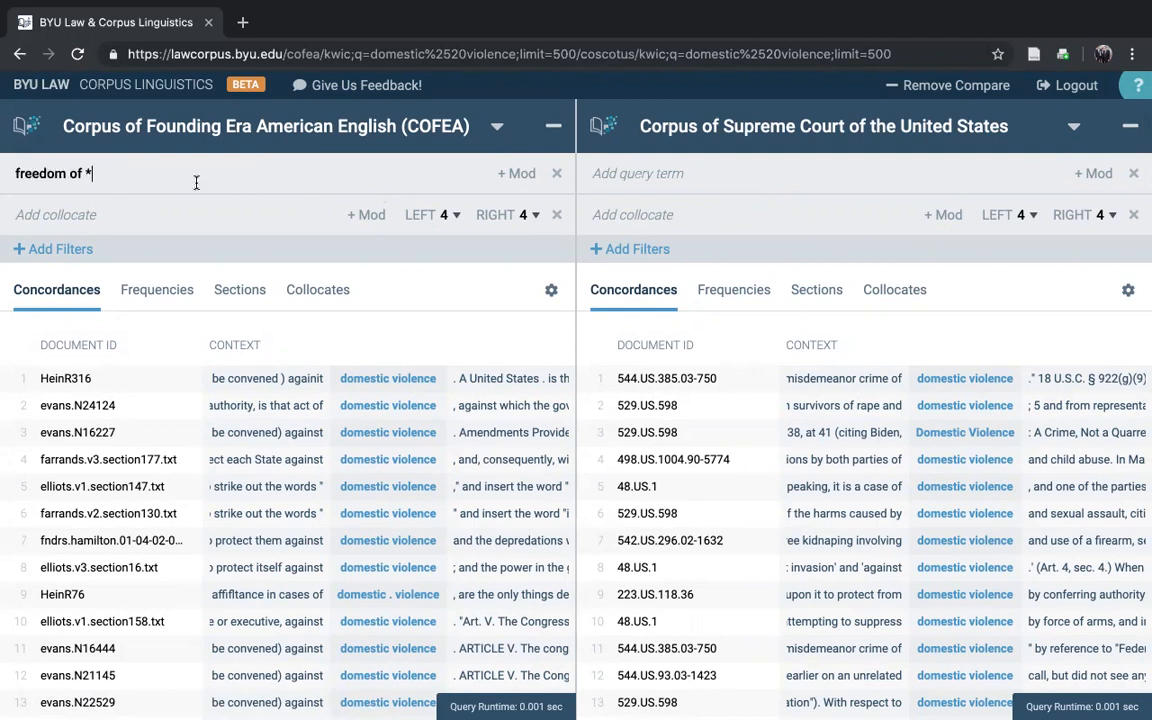
pyautogui.click(610, 180)
pyautogui.write('freedom of the *')
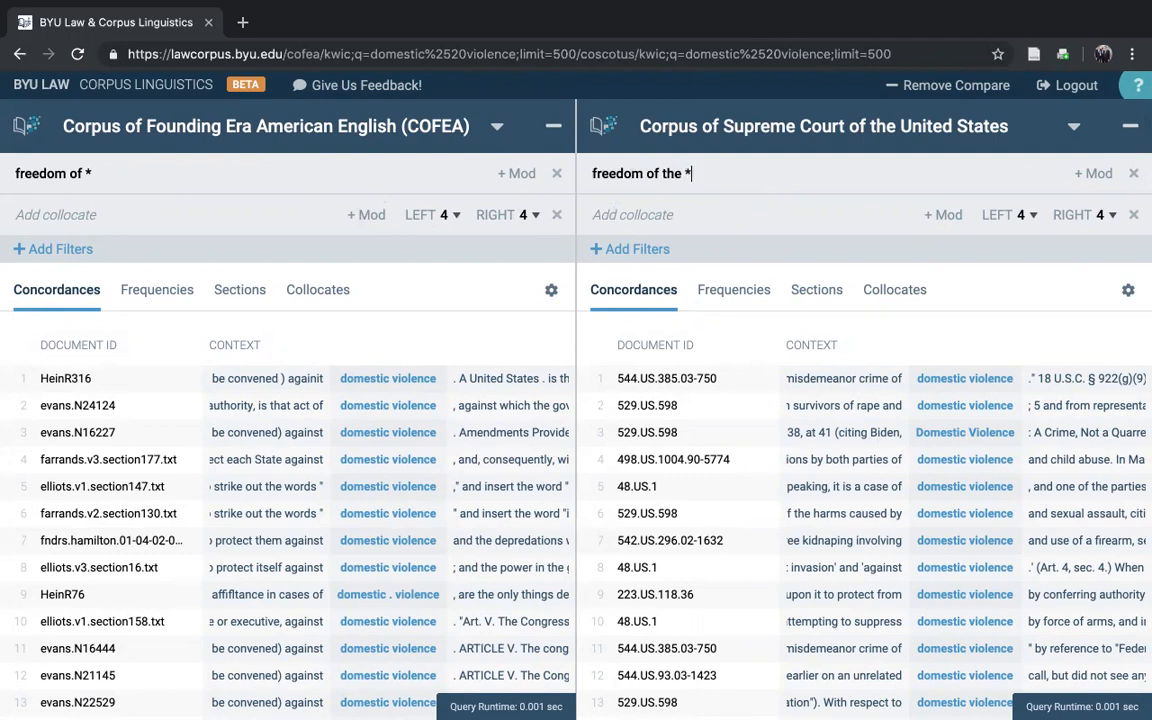
pyautogui.press('Return')
pyautogui.click(322, 177)
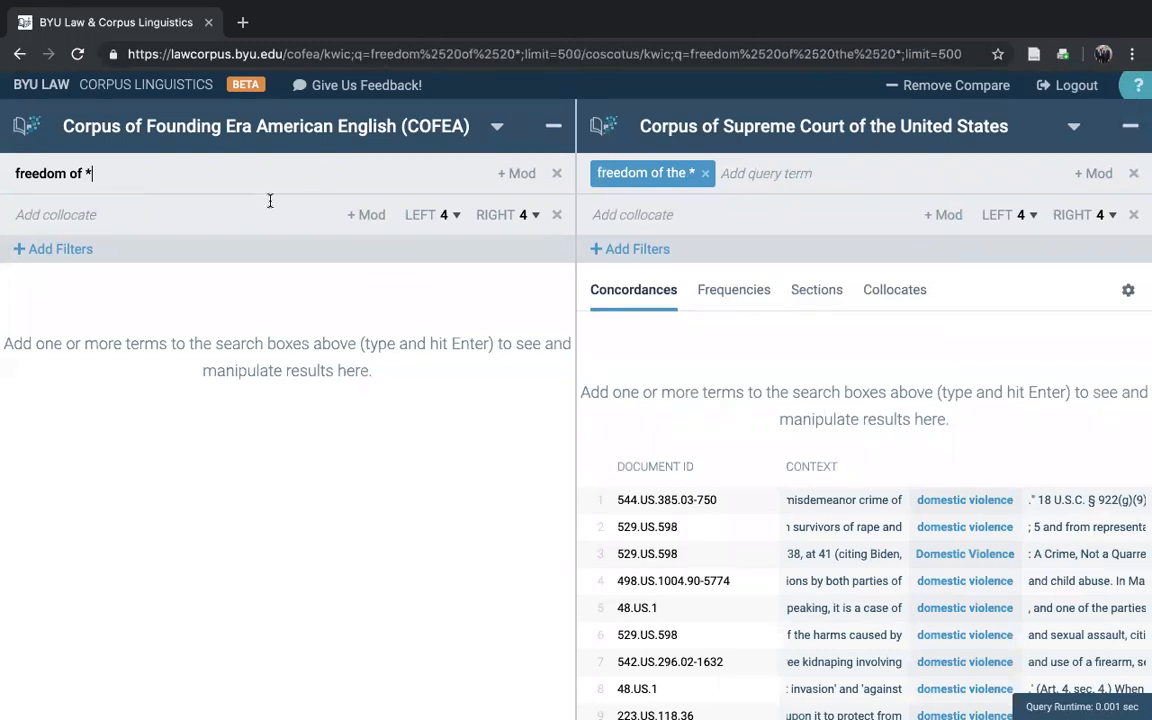
pyautogui.press('Return')
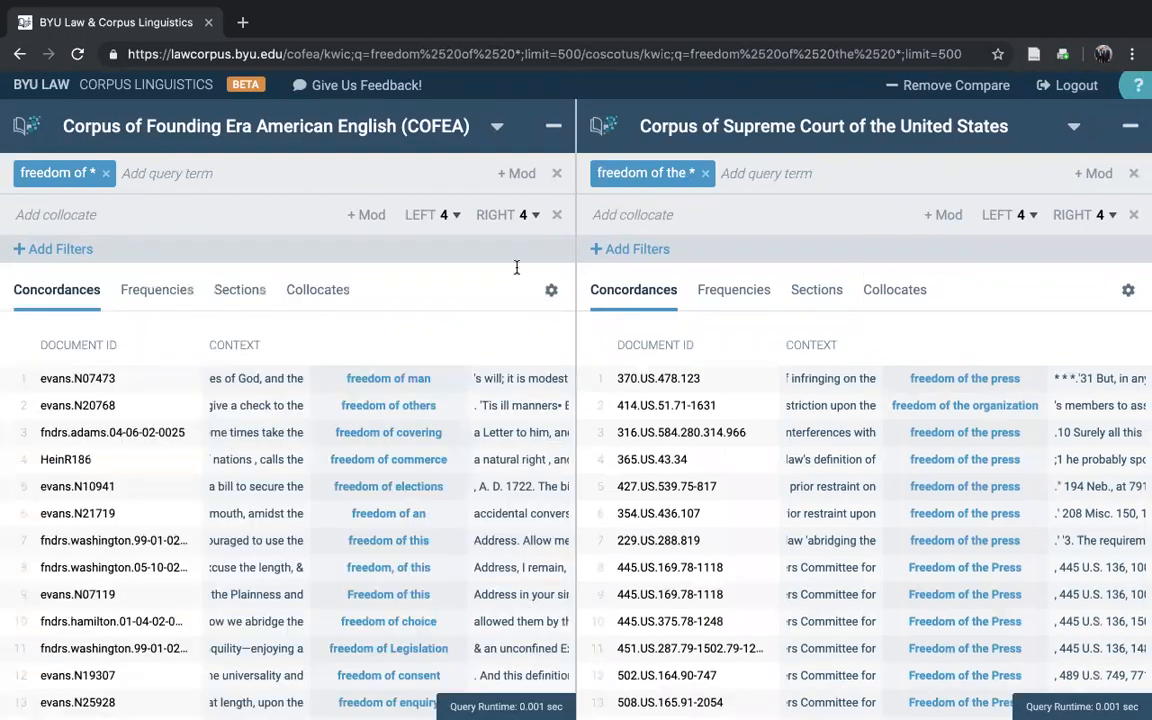
# Step: Show the frequencies for both wildcard queries and switch the second pane's corpus back to COFEA
pyautogui.click(166, 300)
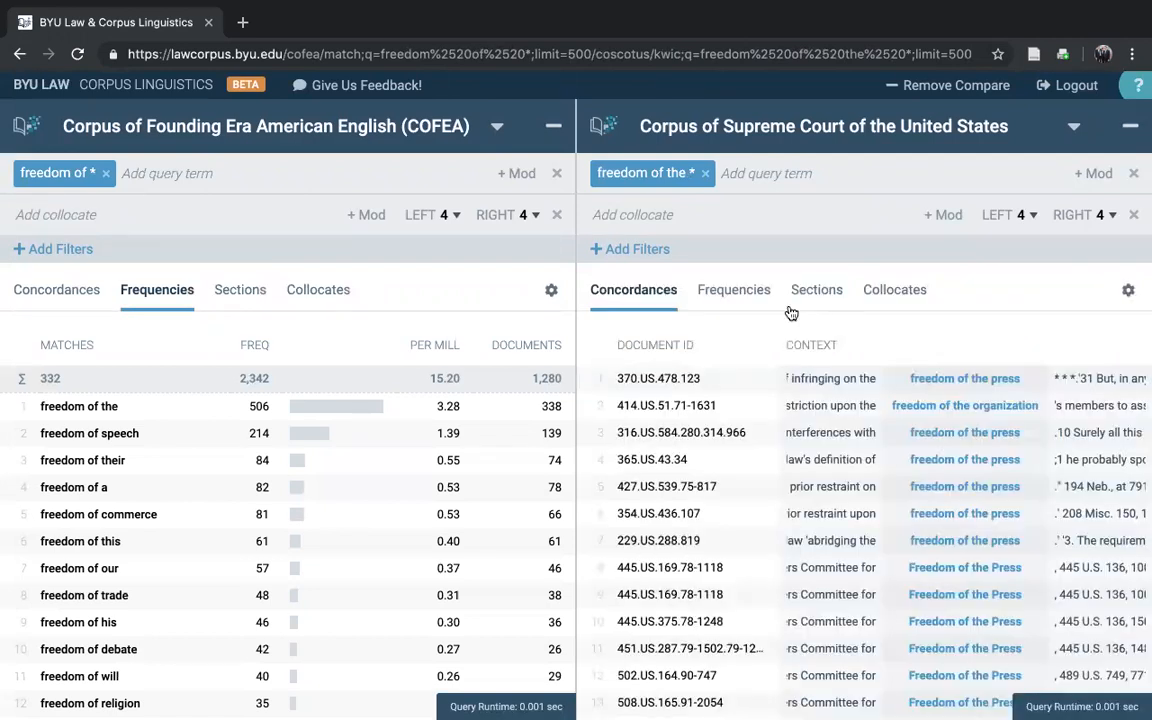
pyautogui.click(725, 294)
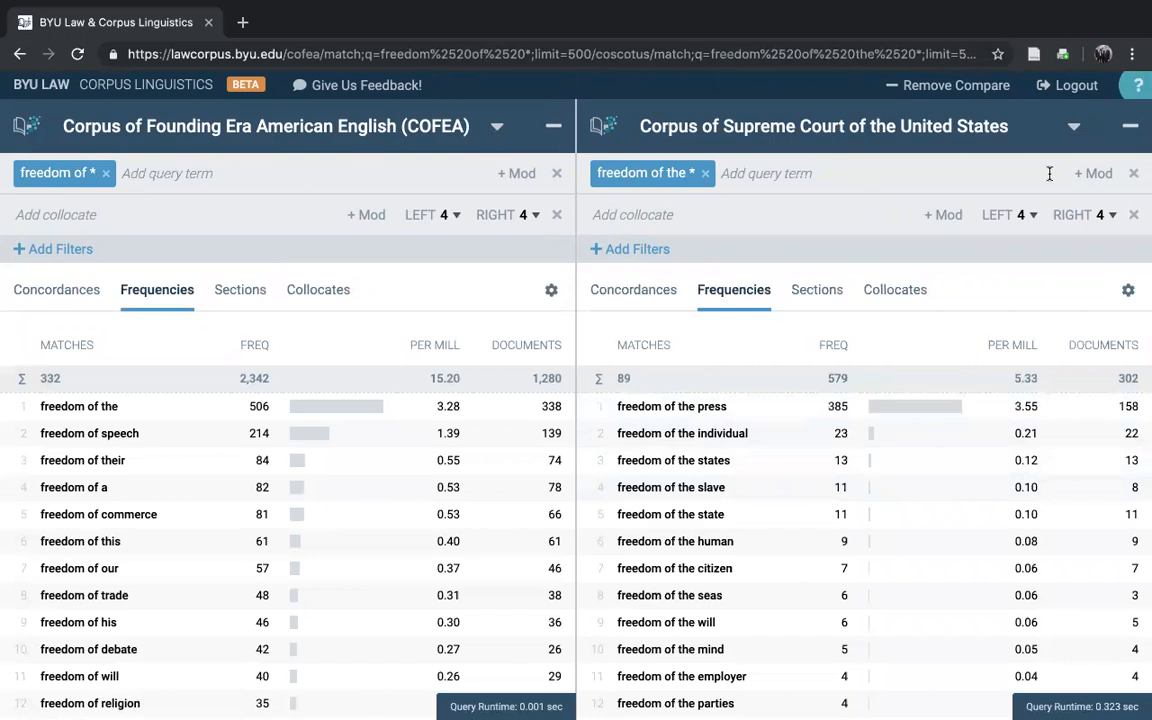
pyautogui.click(1073, 126)
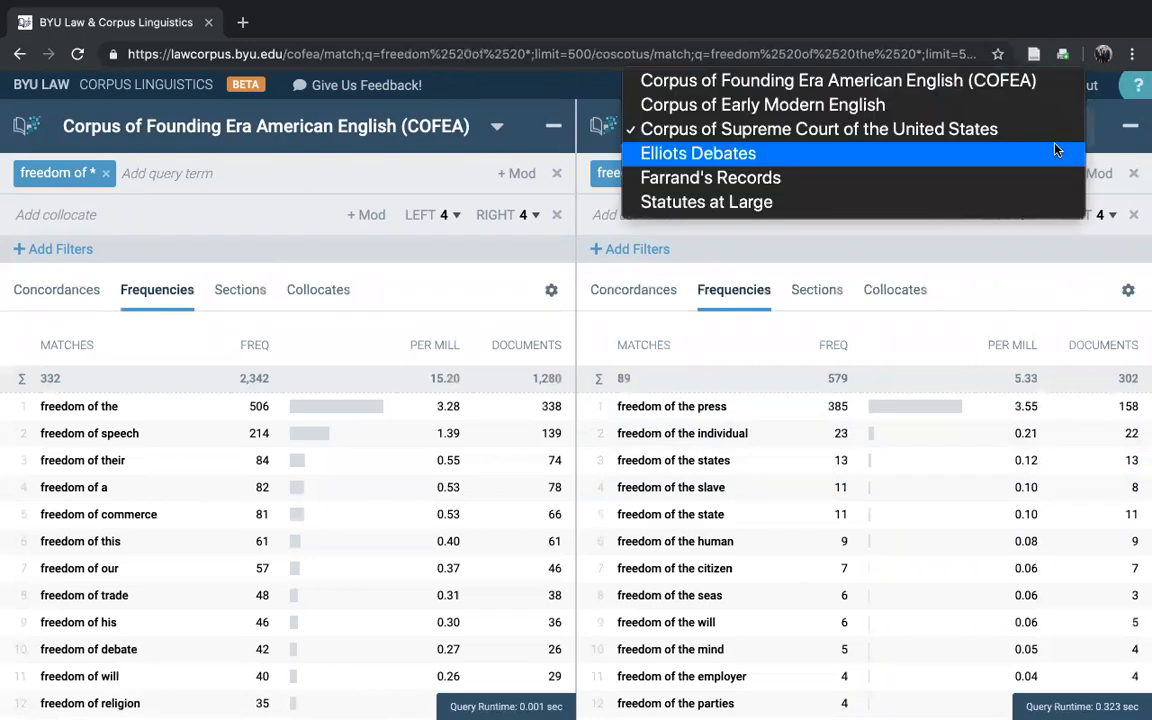
pyautogui.click(957, 80)
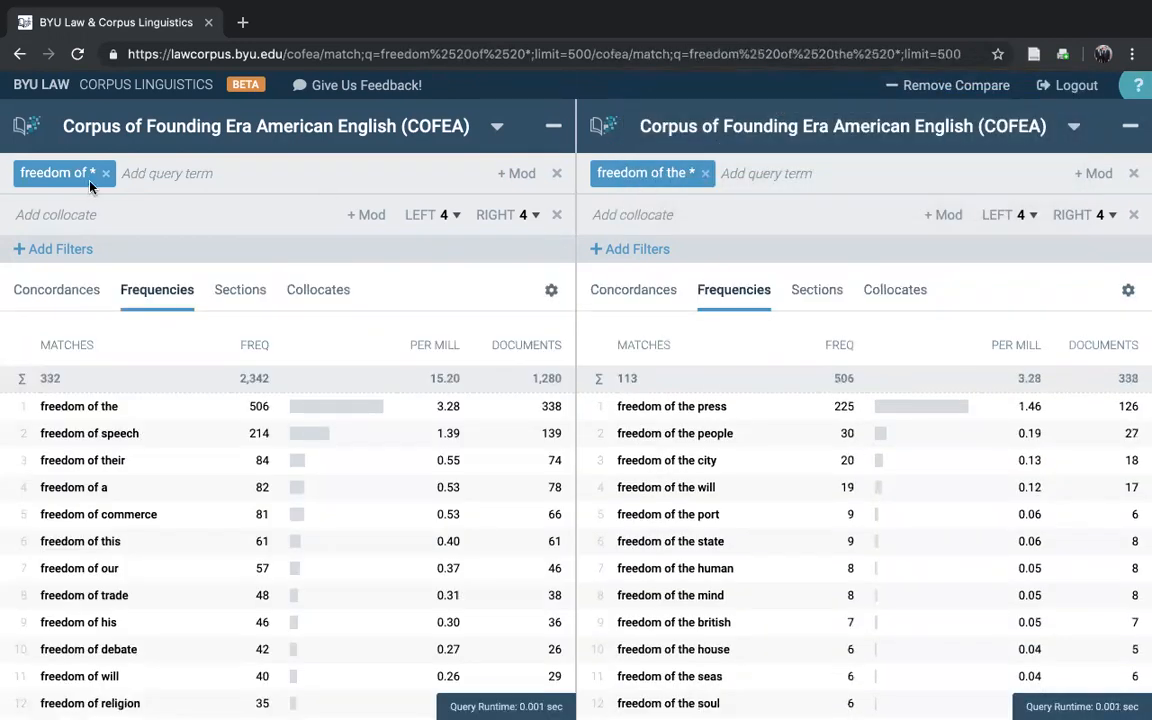
# Step: Replace the queries with "liberty" in the first pane and "freedom" in the second to compare their frequencies
pyautogui.click(105, 173)
pyautogui.write('liberty')
pyautogui.press('Return')
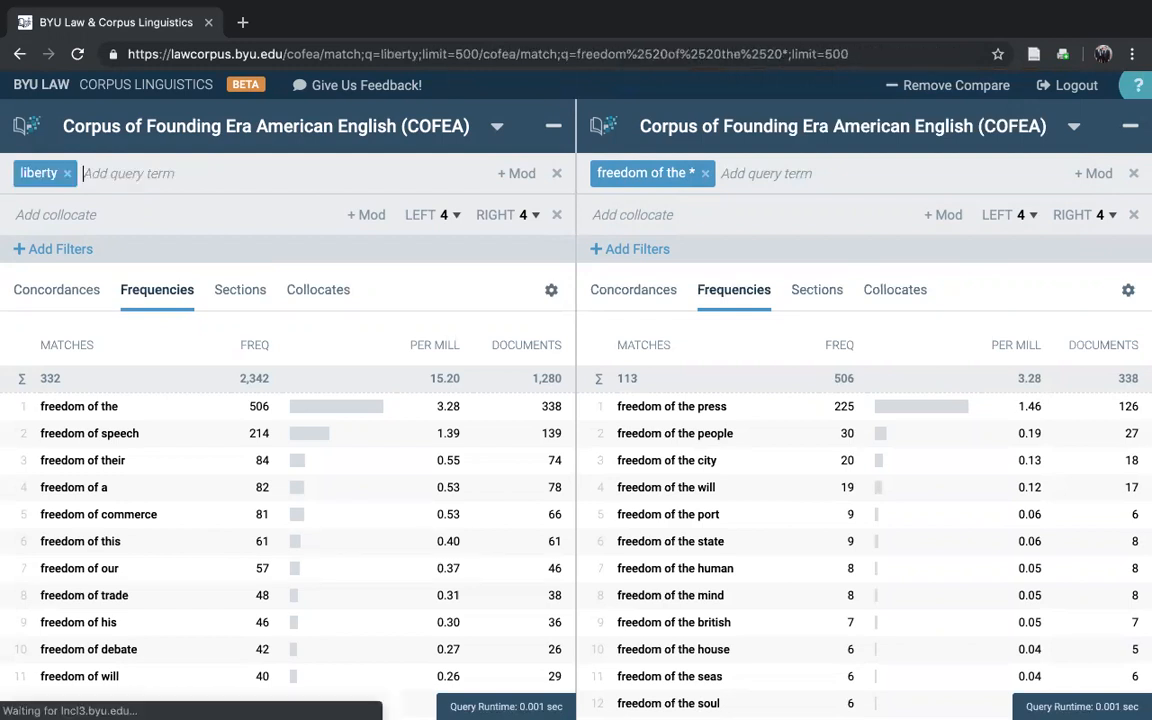
pyautogui.click(703, 174)
pyautogui.write('freedom')
pyautogui.press('Return')
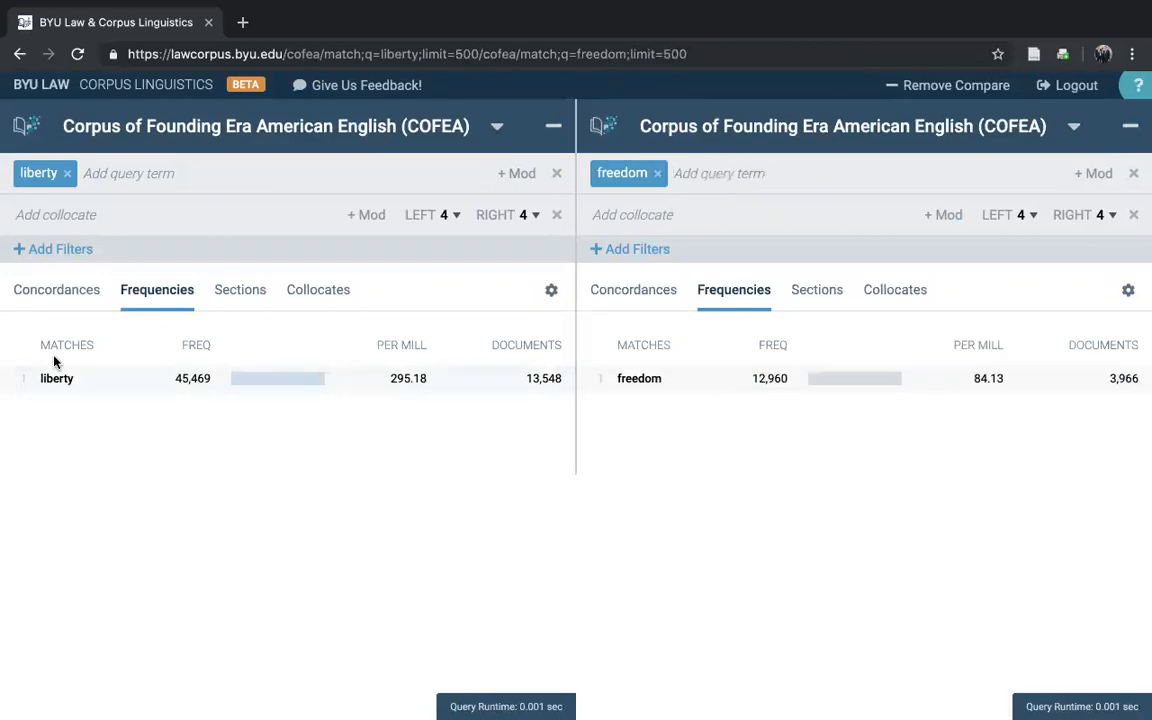
# Step: Show the concordance lines for "liberty" and "freedom" side by side
pyautogui.click(57, 289)
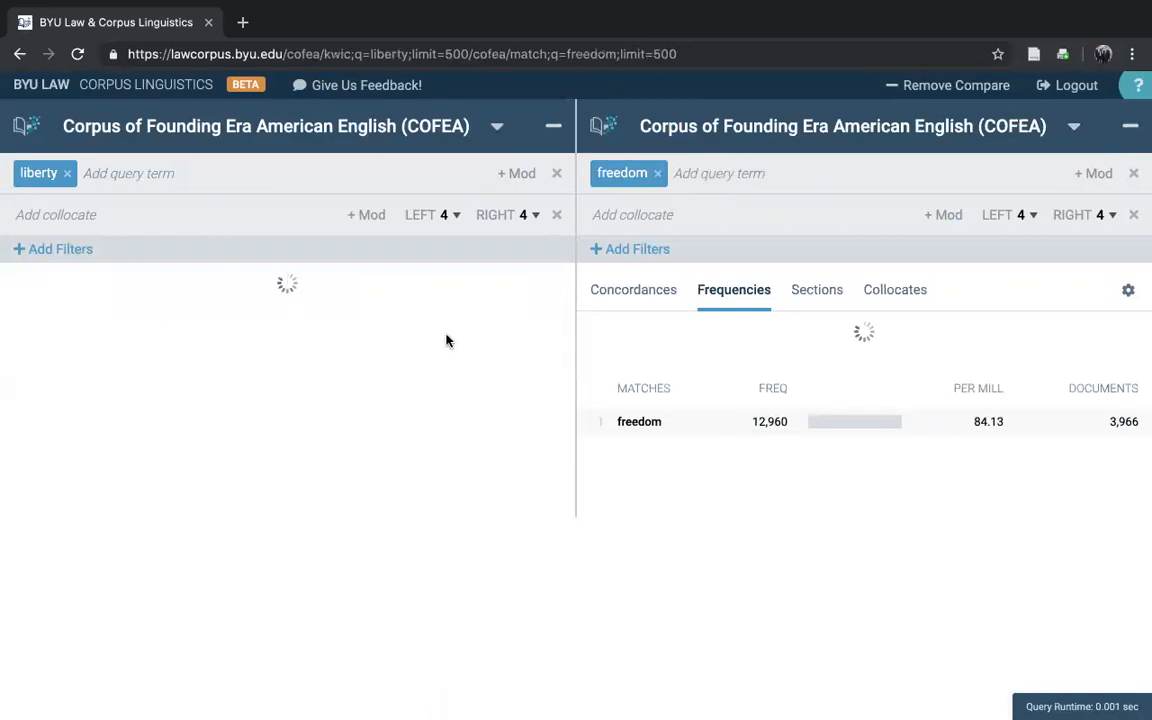
pyautogui.click(612, 290)
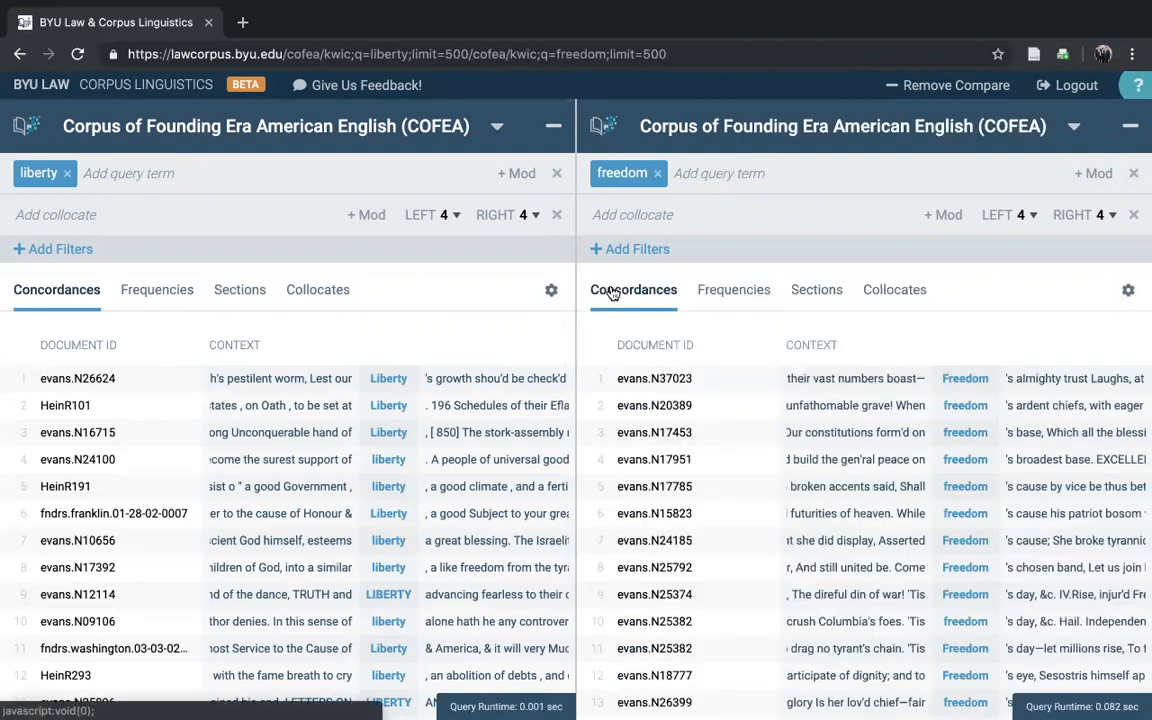
pyautogui.moveTo(612, 33)
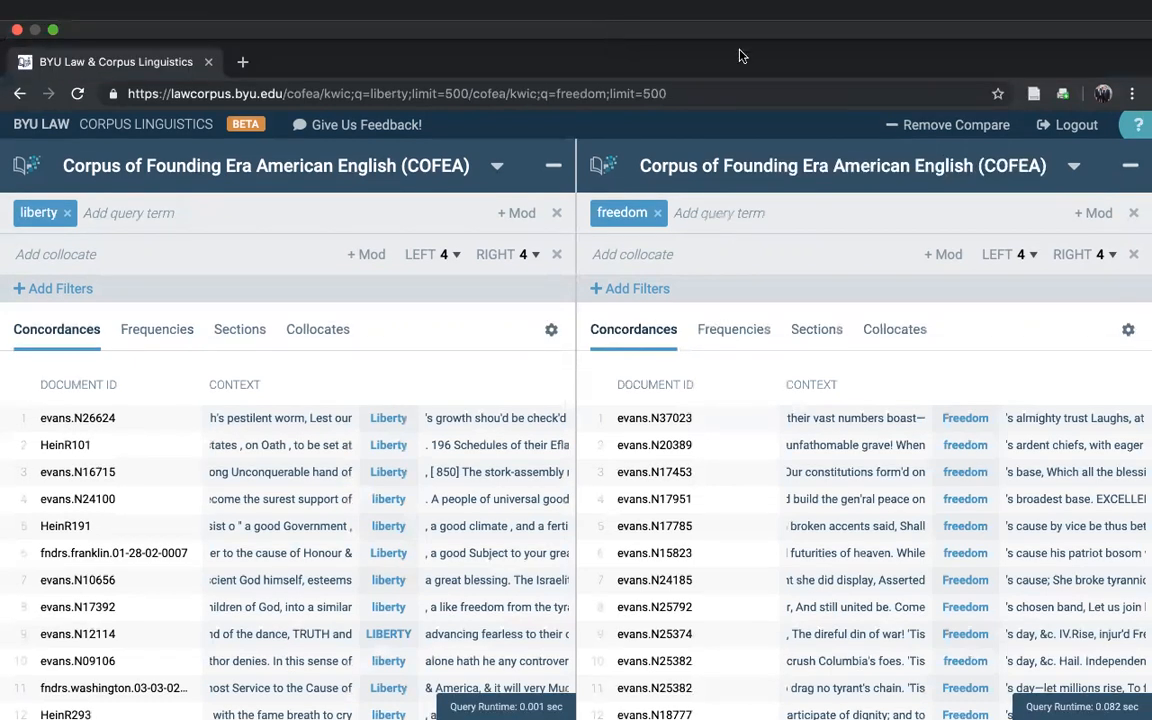